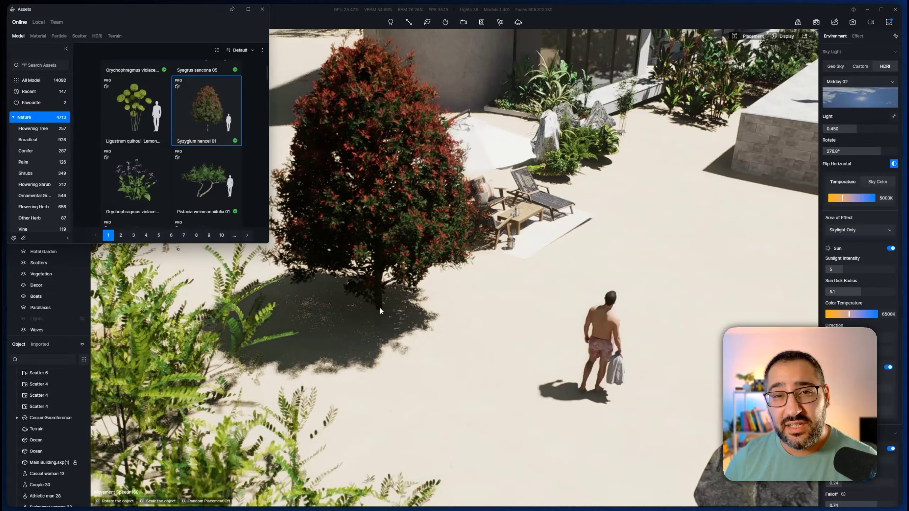
Place Syzygium hancei 01 trees on the sand near the loungers, adjusting scale and rotation before placement and toggling random placement
key(c)
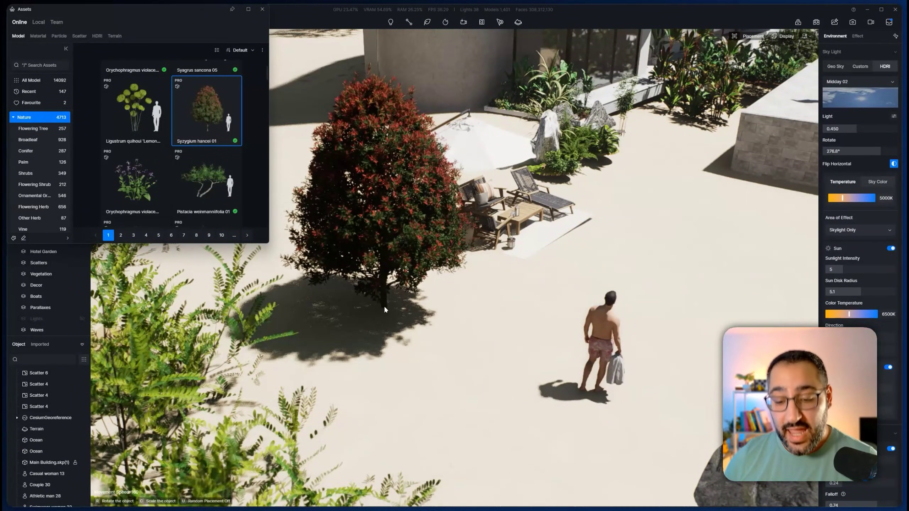
key(r)
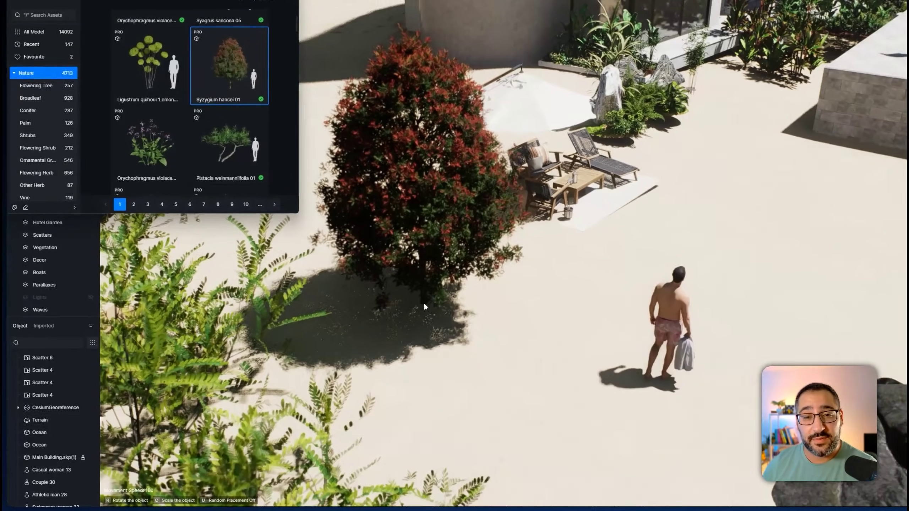
click(397, 344)
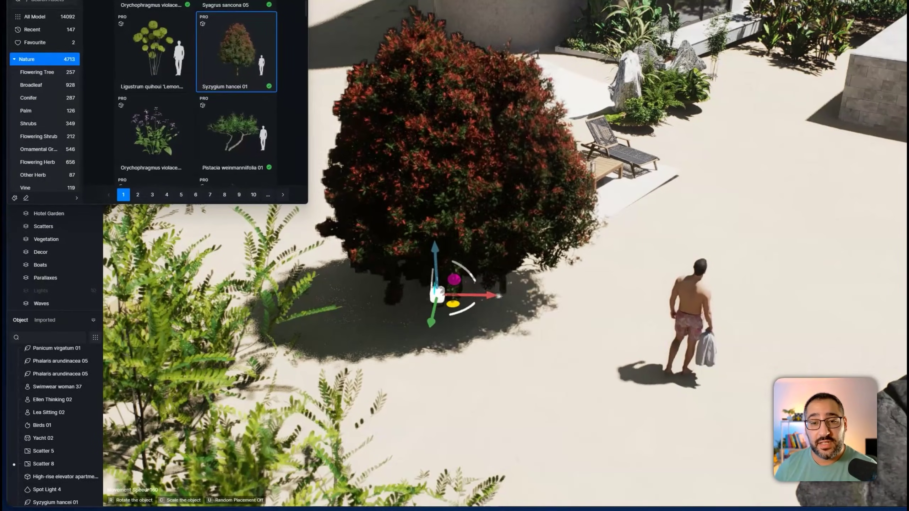
click(482, 350)
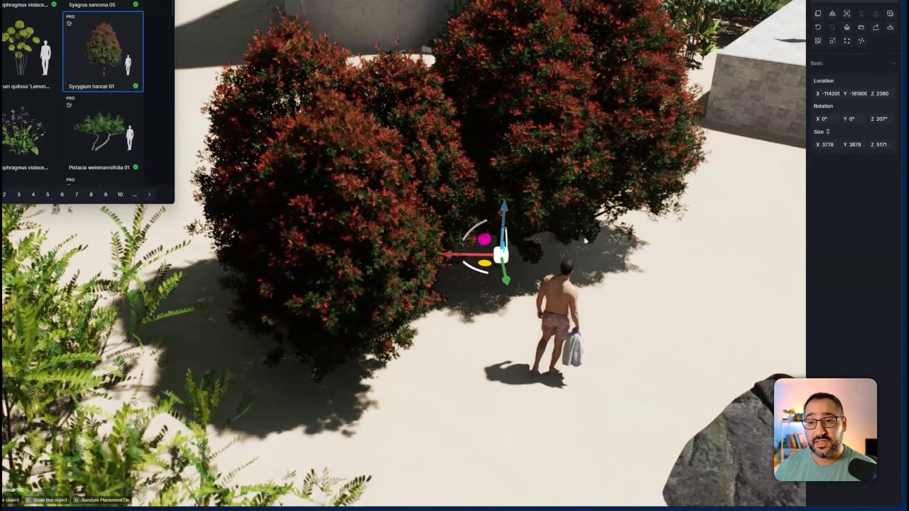
key(u)
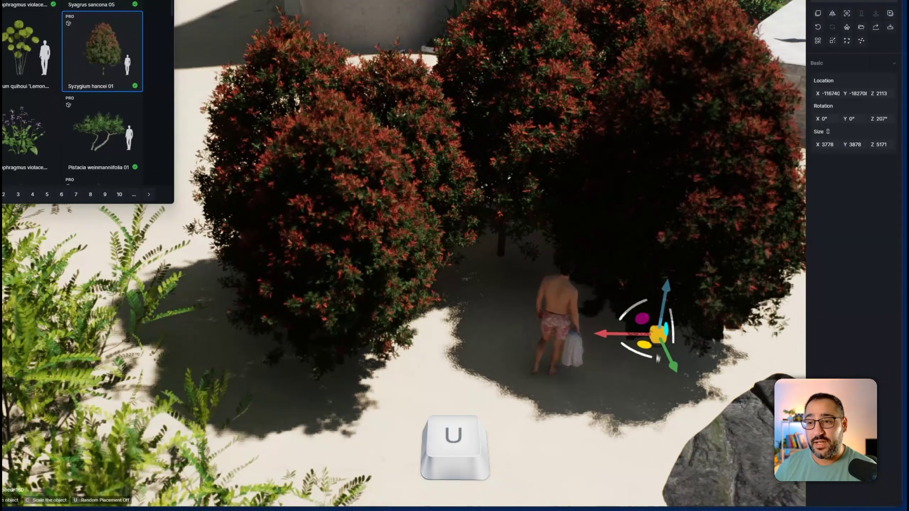
key(u)
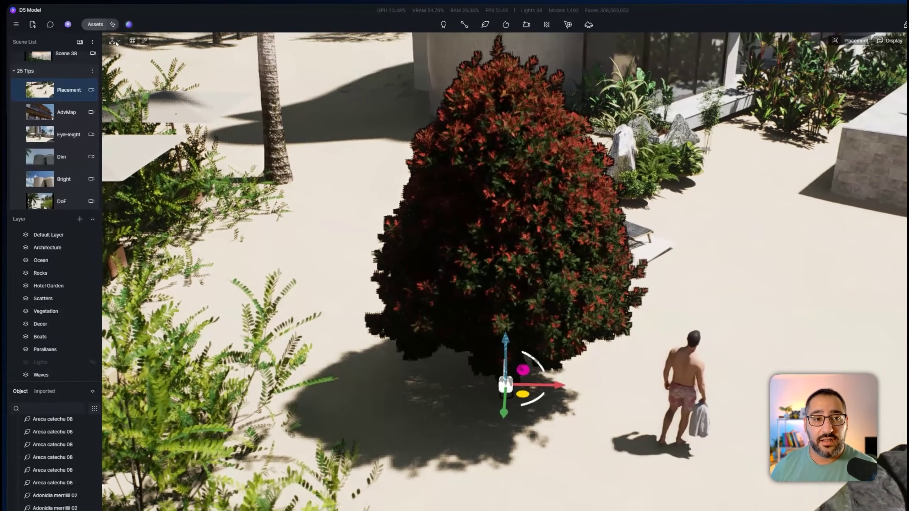
Switch the selected tree's gizmo mode to rotation and rotate the tree about its vertical axis
click(102, 36)
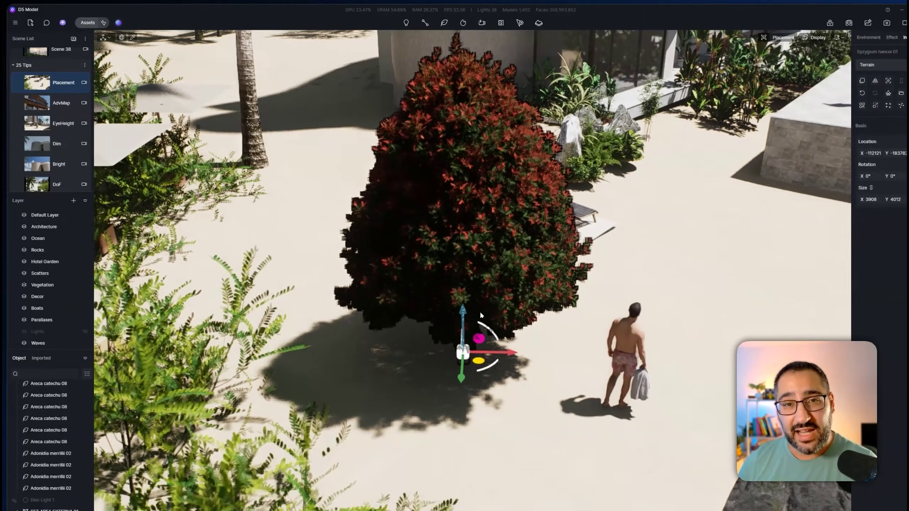
key(v)
key(v)
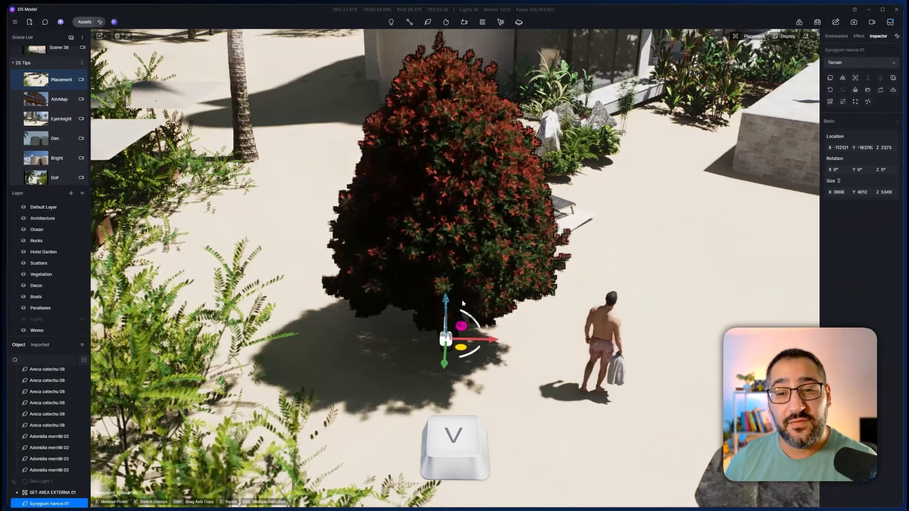
key(v)
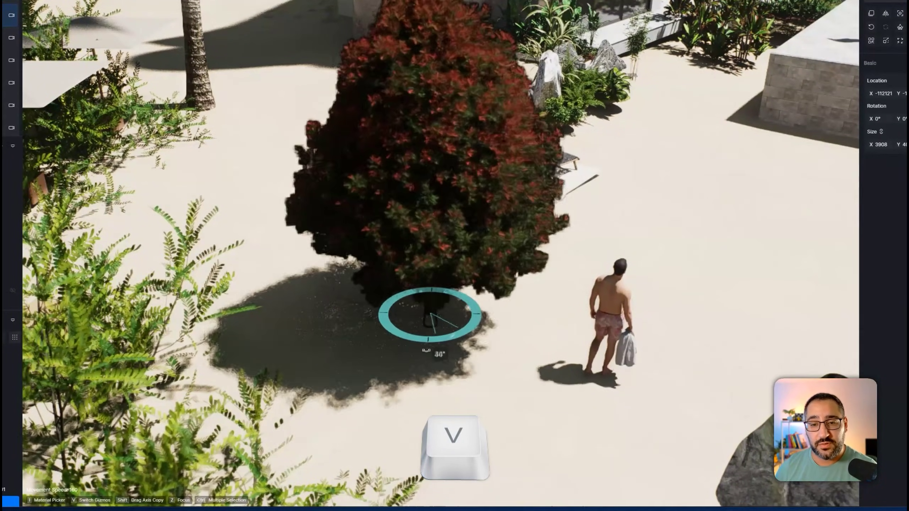
key(v)
drag(479, 310, 453, 312)
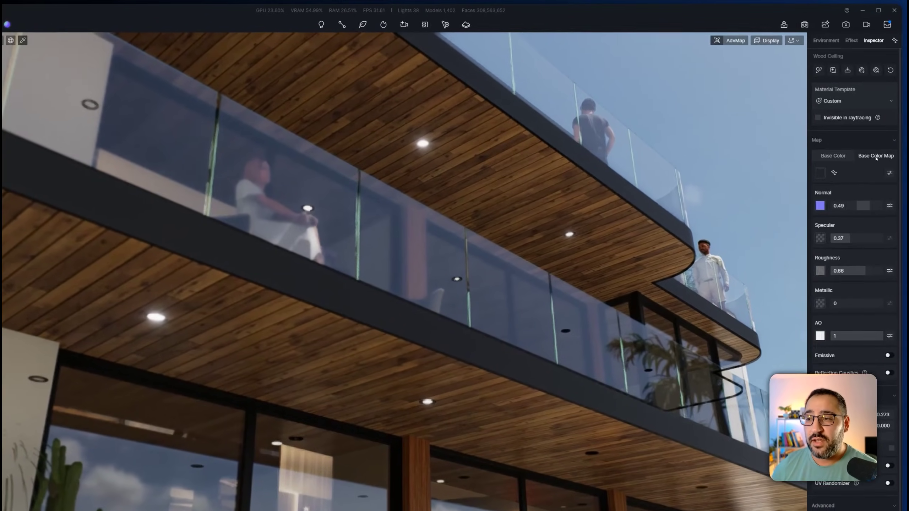
Set the saturation of the Wood Ceiling material's base color map to -100
click(878, 140)
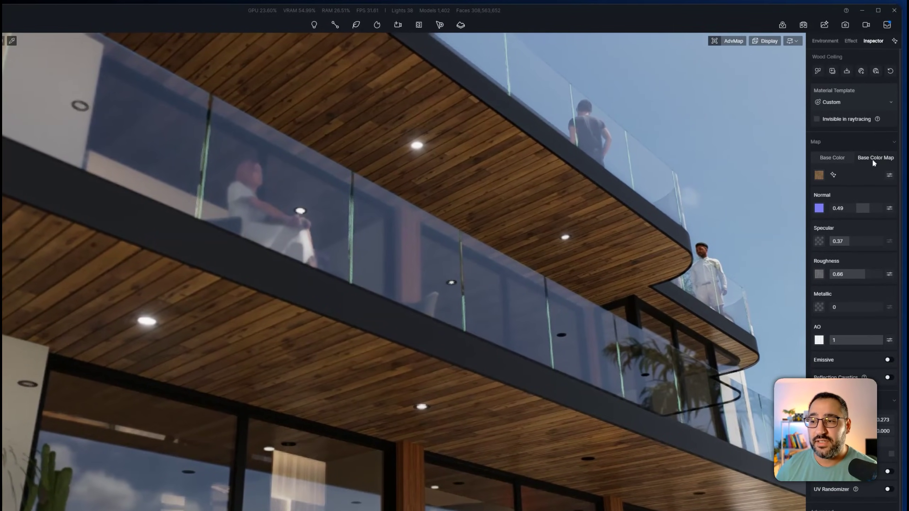
click(890, 175)
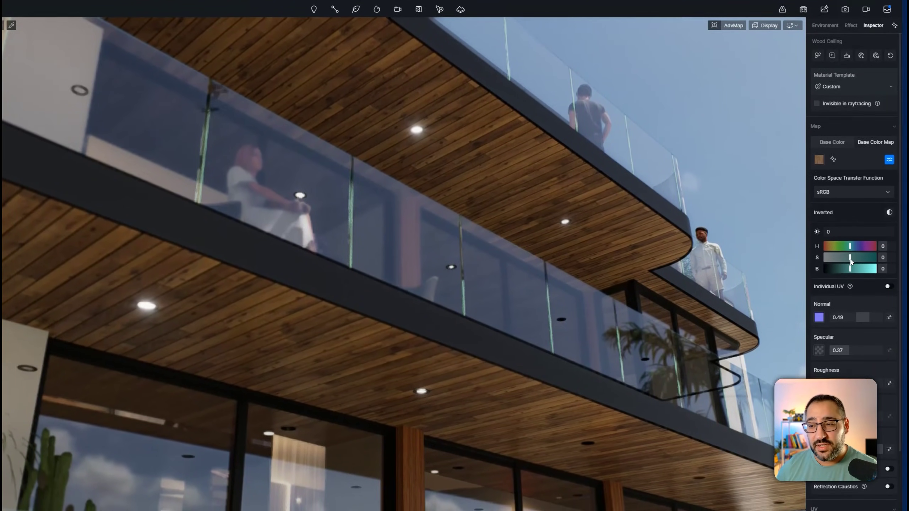
drag(850, 272, 815, 257)
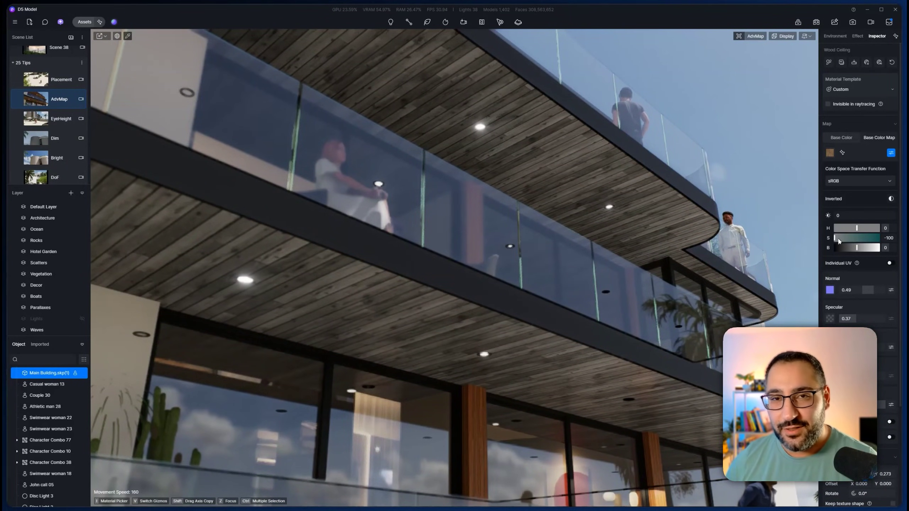
Reset the Wood Ceiling map's saturation to 0 and try out its brightness adjustment
click(893, 243)
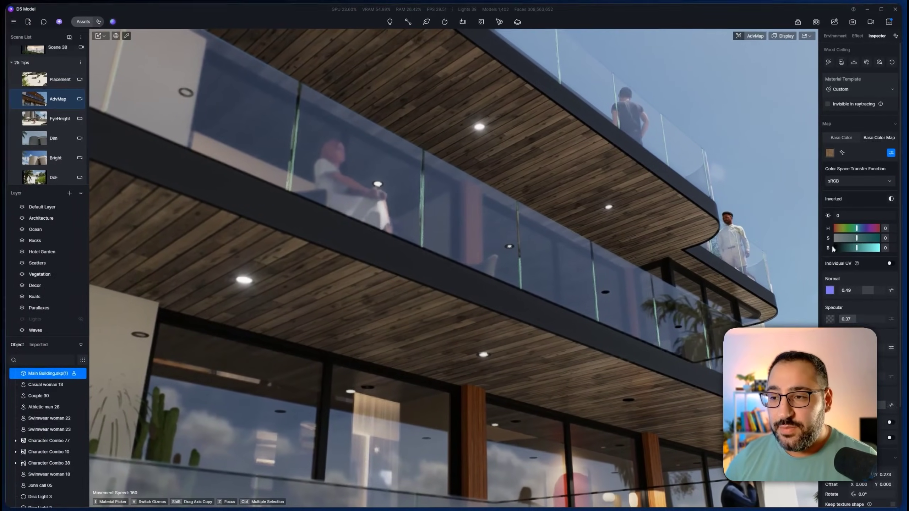
drag(856, 247, 850, 257)
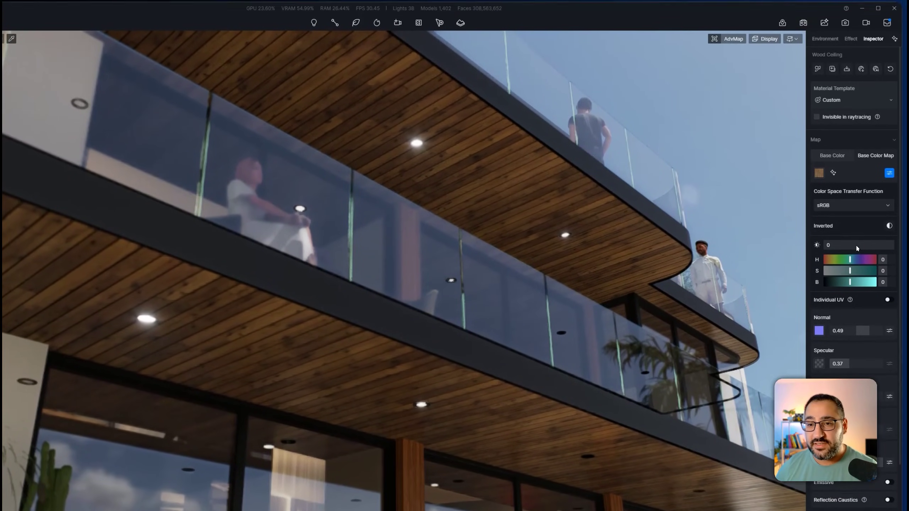
drag(858, 219, 856, 252)
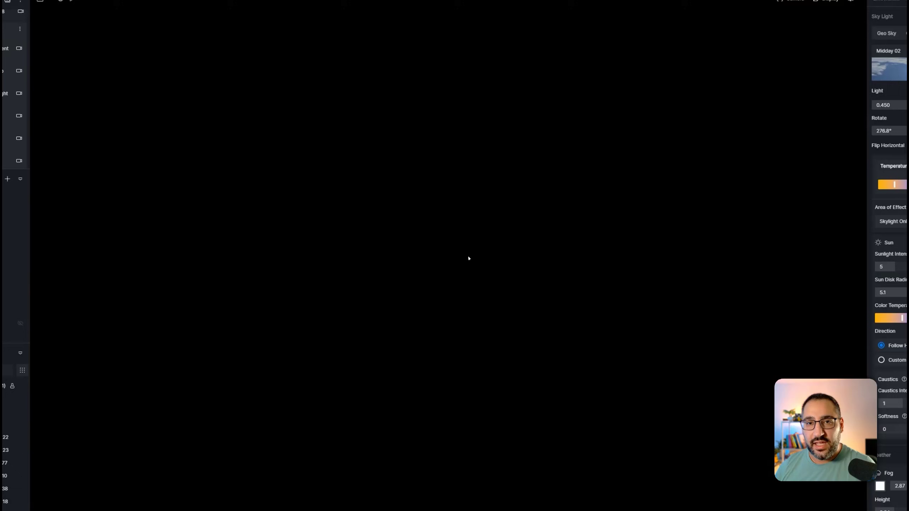
click(494, 304)
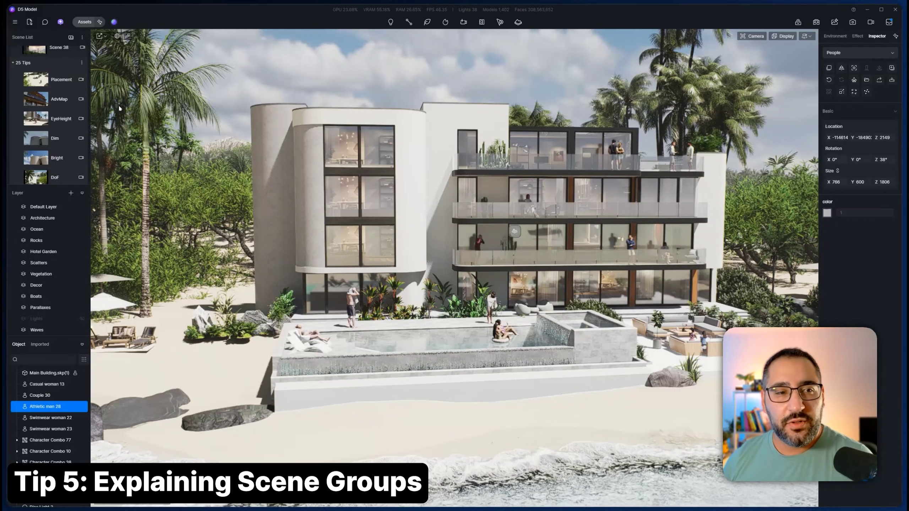
Collapse and re-expand the 25 Tips scene group
click(16, 63)
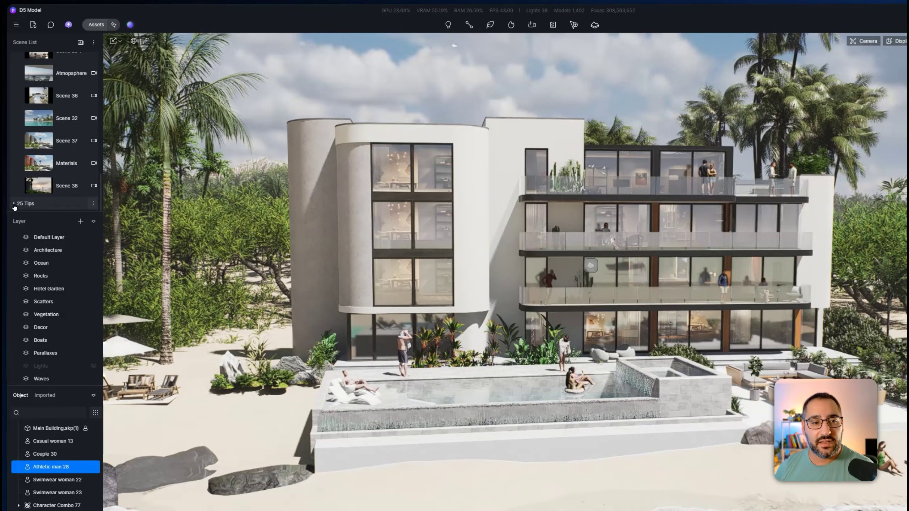
click(14, 204)
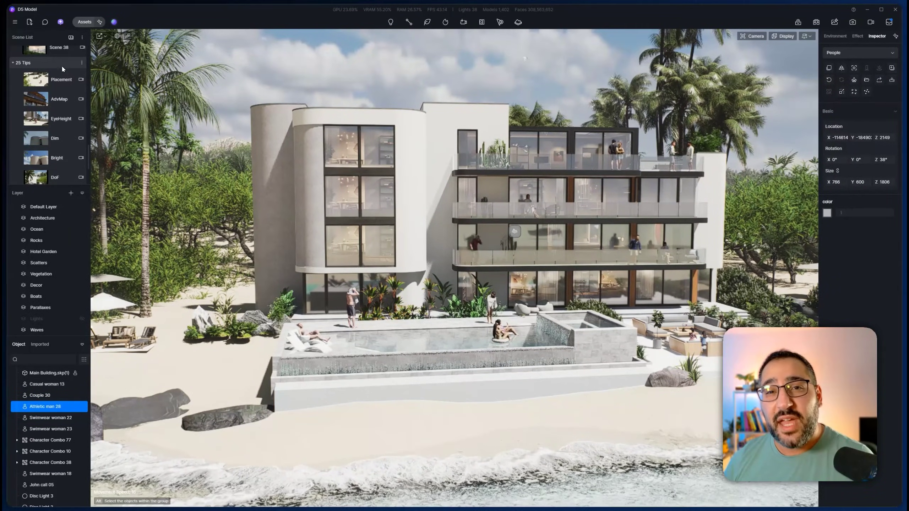
Create a scene group named Exterior, move the SR comparison scene into it and expand the group
click(82, 37)
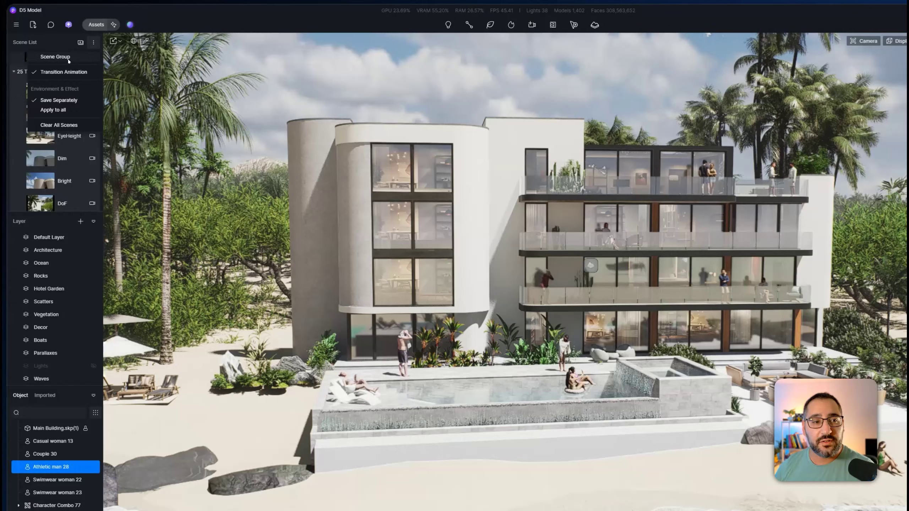
click(56, 57)
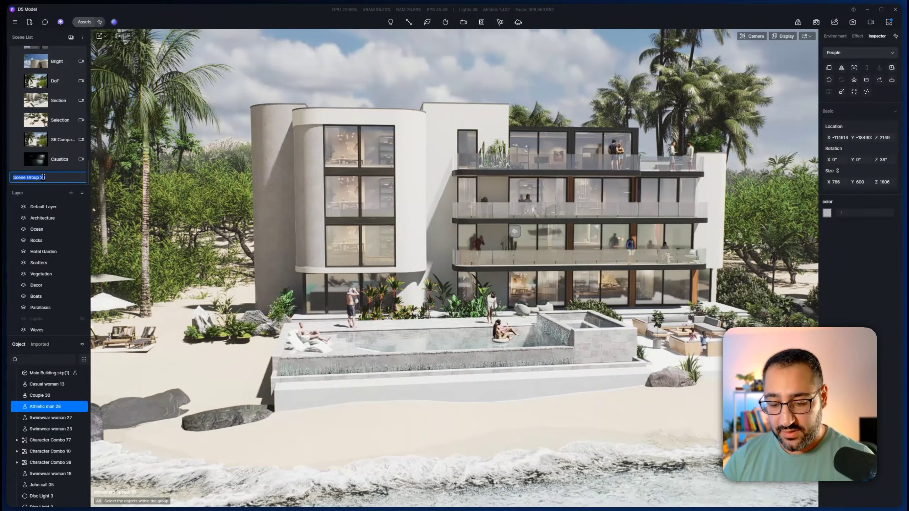
text(Exterior)
drag(62, 140, 83, 210)
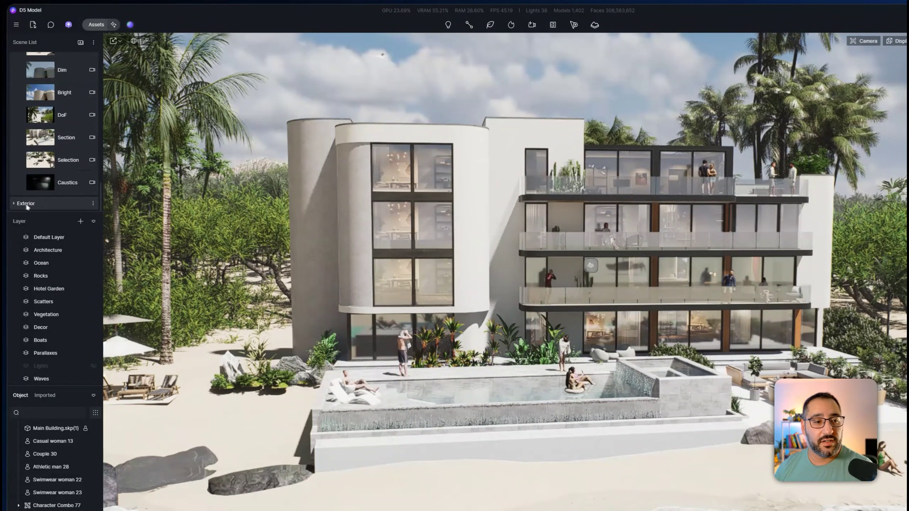
click(26, 204)
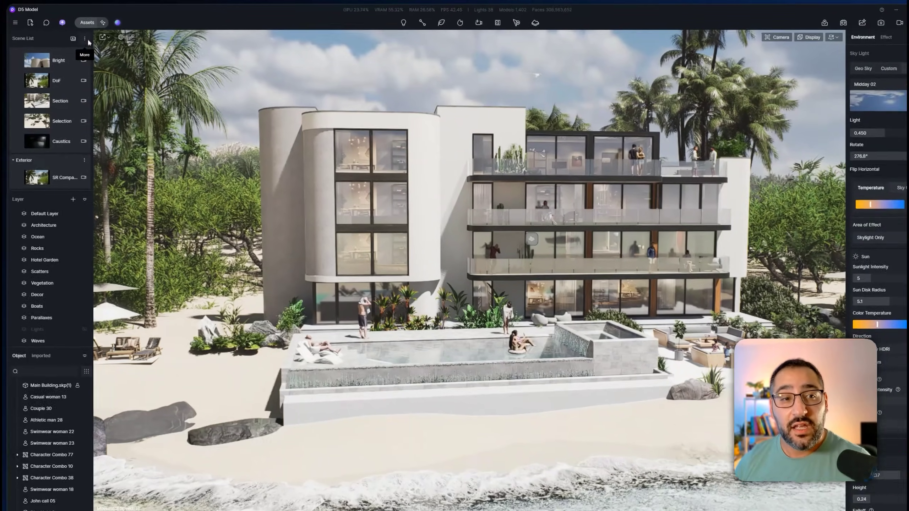
click(82, 38)
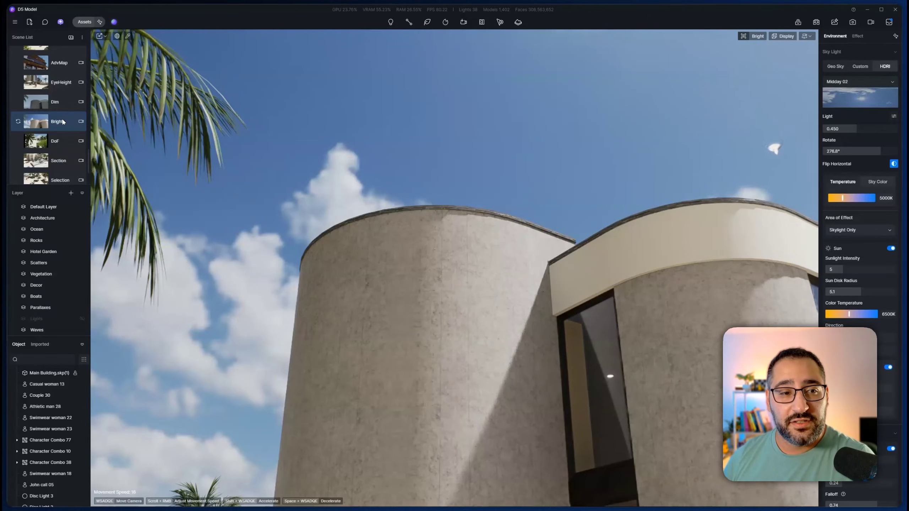
Copy the Bright scene's parameters and paste them into the Dim scene
click(64, 107)
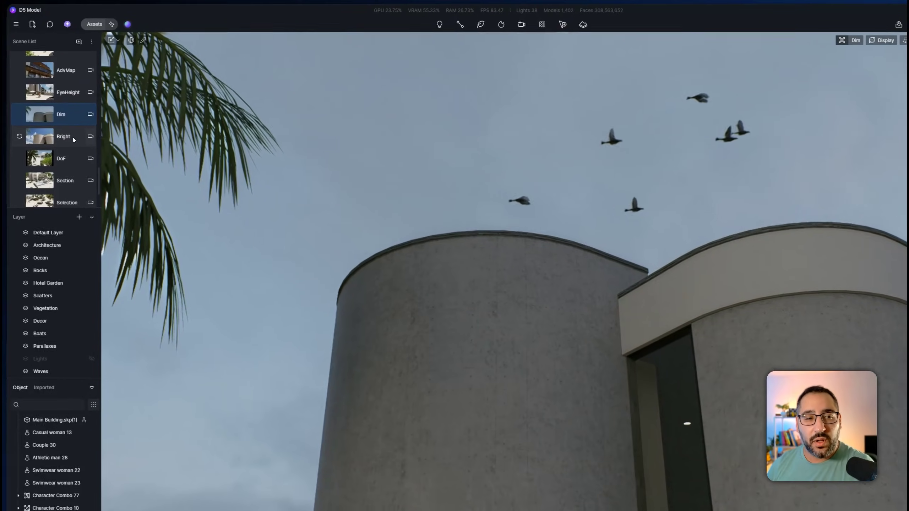
click(66, 124)
right_click(66, 124)
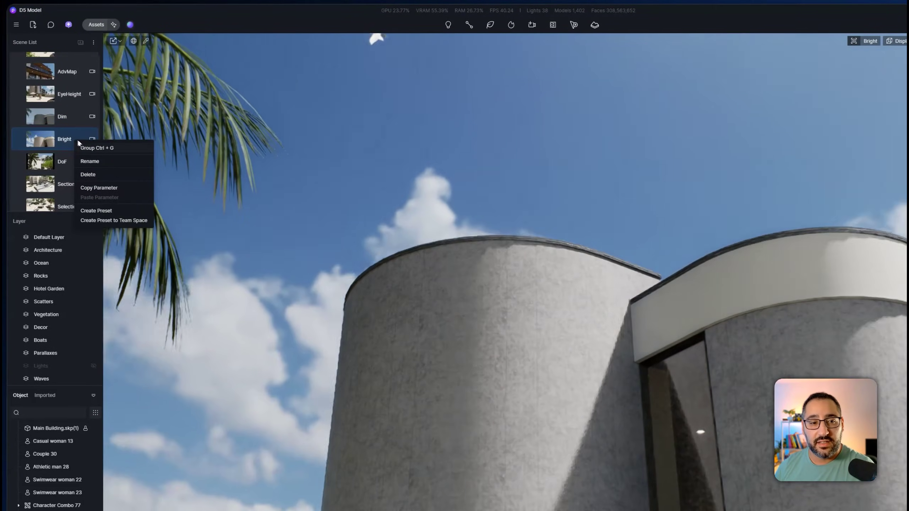
click(98, 188)
click(70, 112)
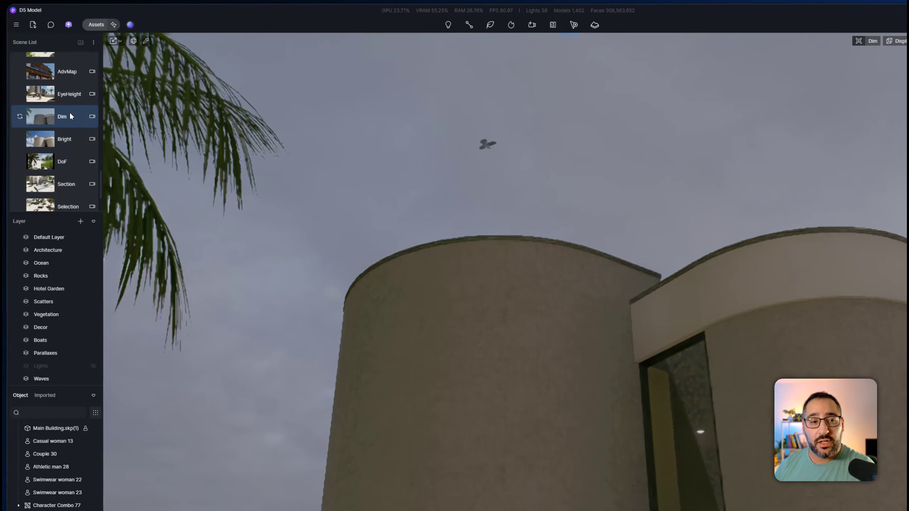
right_click(70, 112)
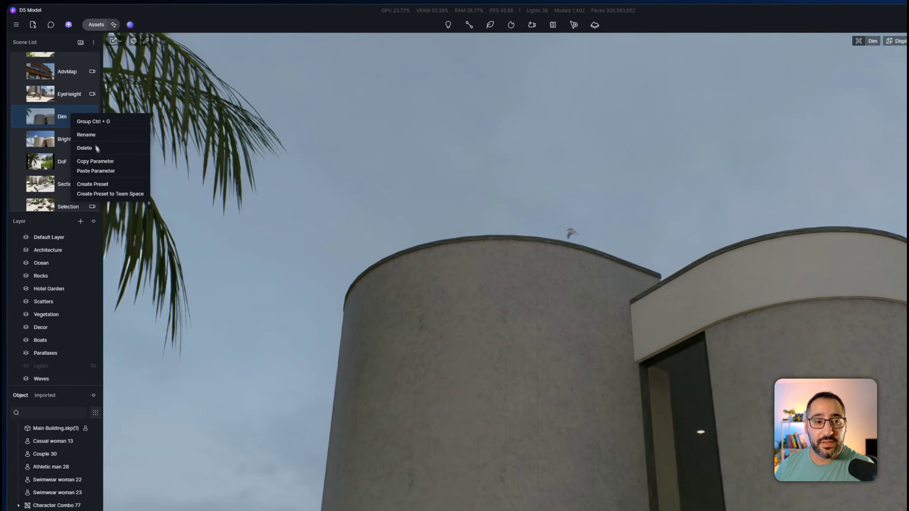
click(95, 171)
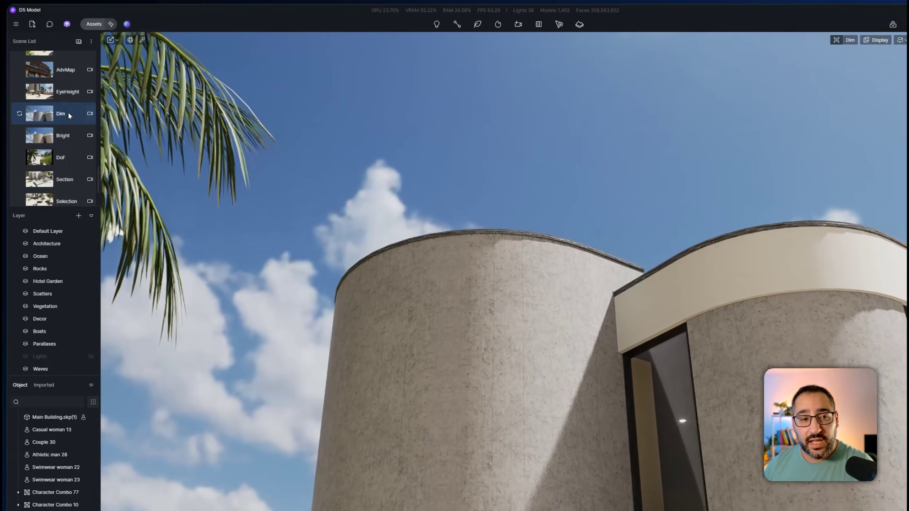
Save the Dim scene's environment and effect as a preset named Bright in the Moody folder, and select it in the preset library
right_click(61, 102)
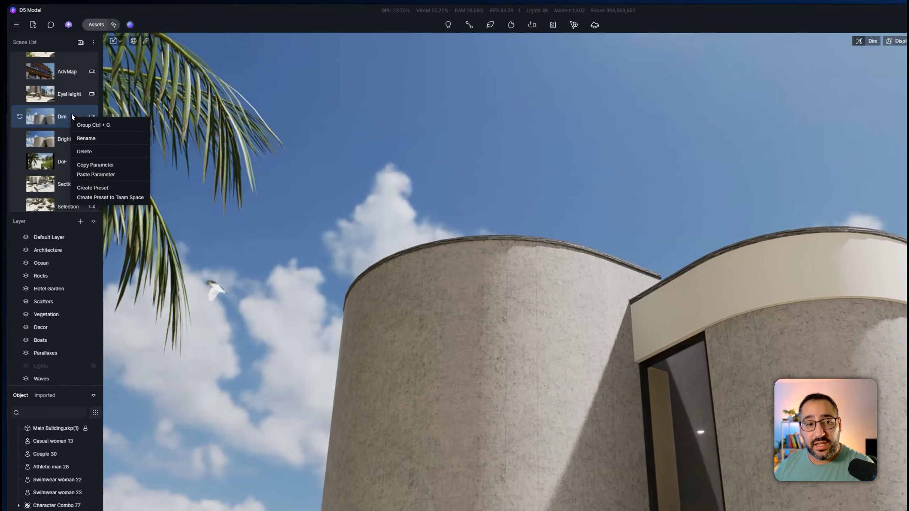
click(106, 187)
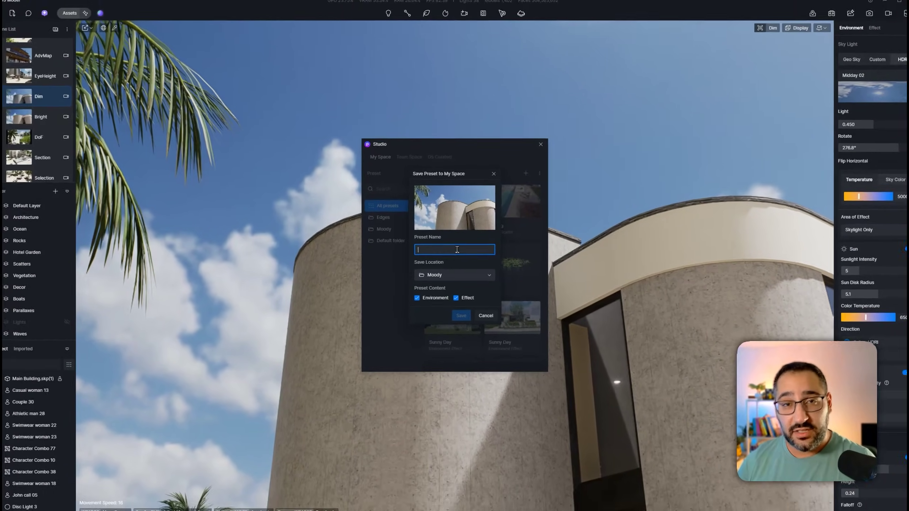
text(Bright)
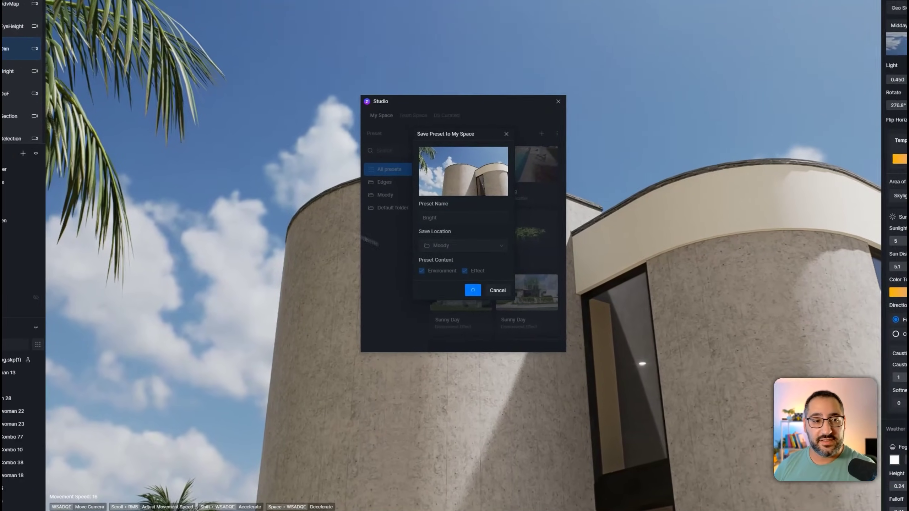
click(460, 312)
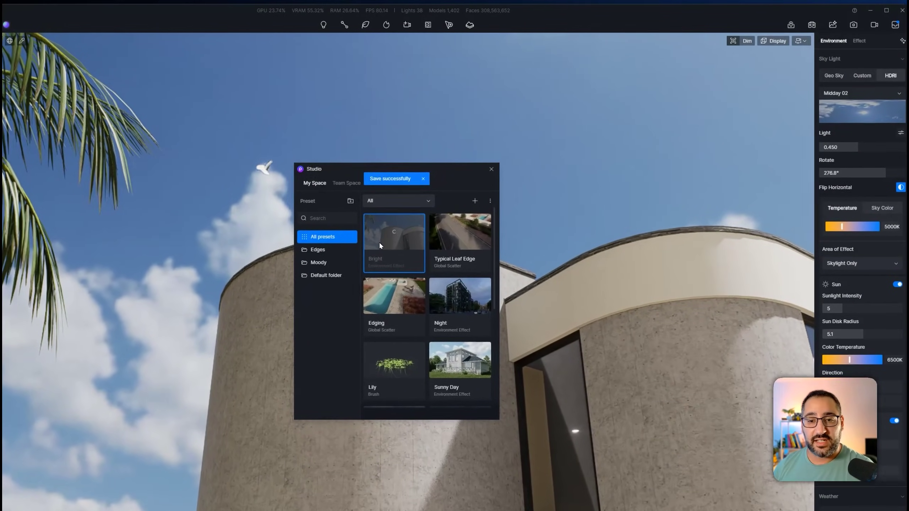
click(451, 220)
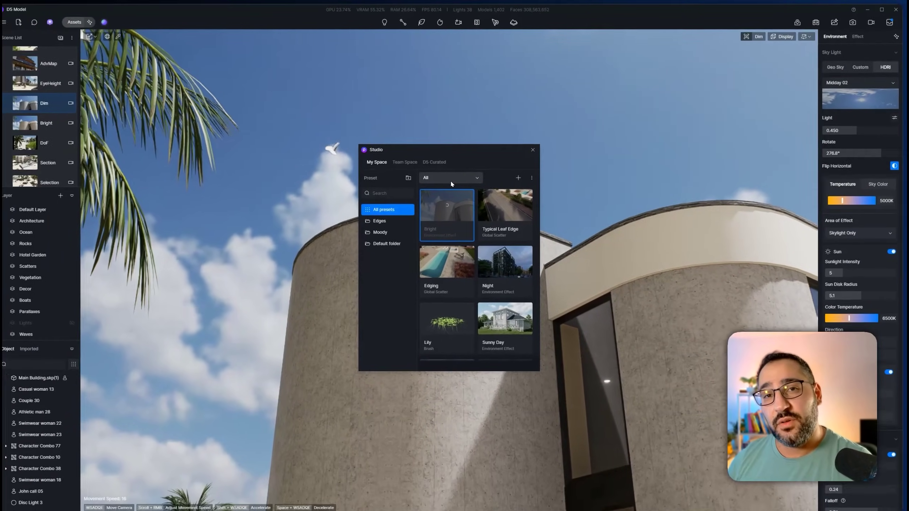
key(Escape)
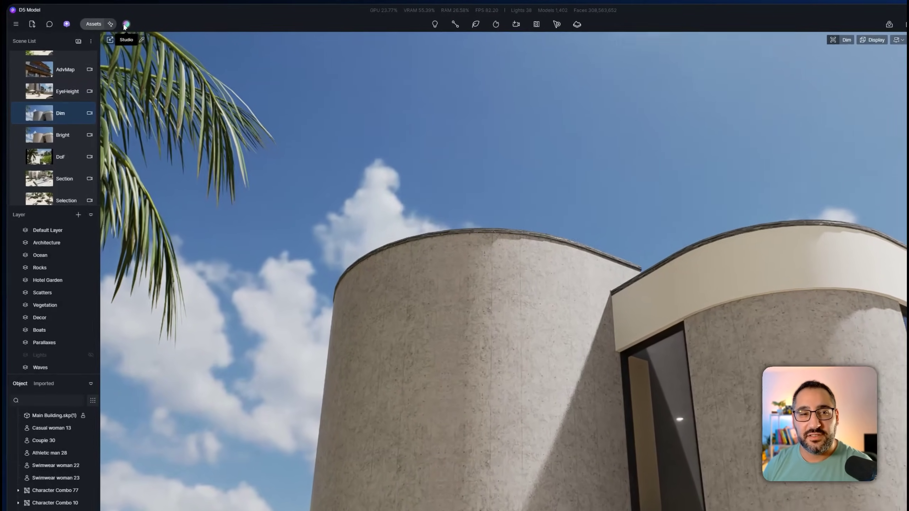
Apply the D5 Curated preset Exterior-Sunny from the Studio preset library to the Dim scene
click(114, 22)
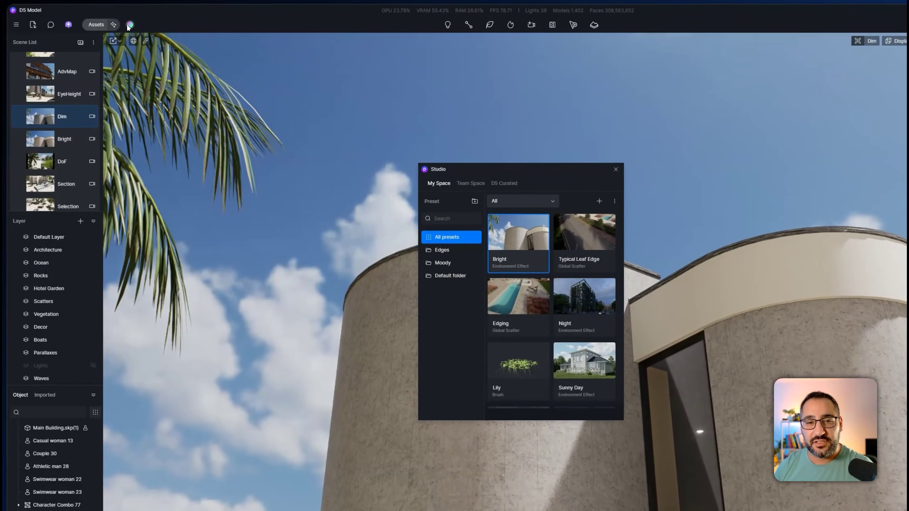
click(508, 183)
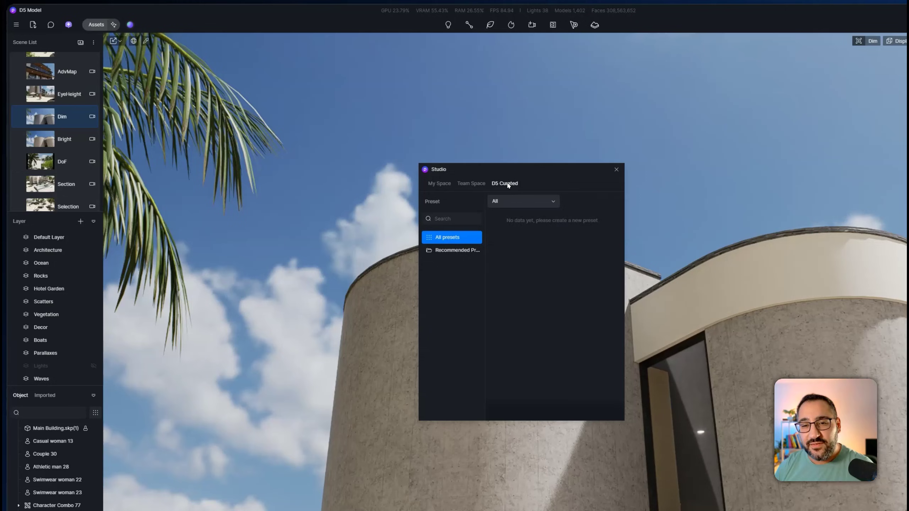
scroll(548, 250, down, 2)
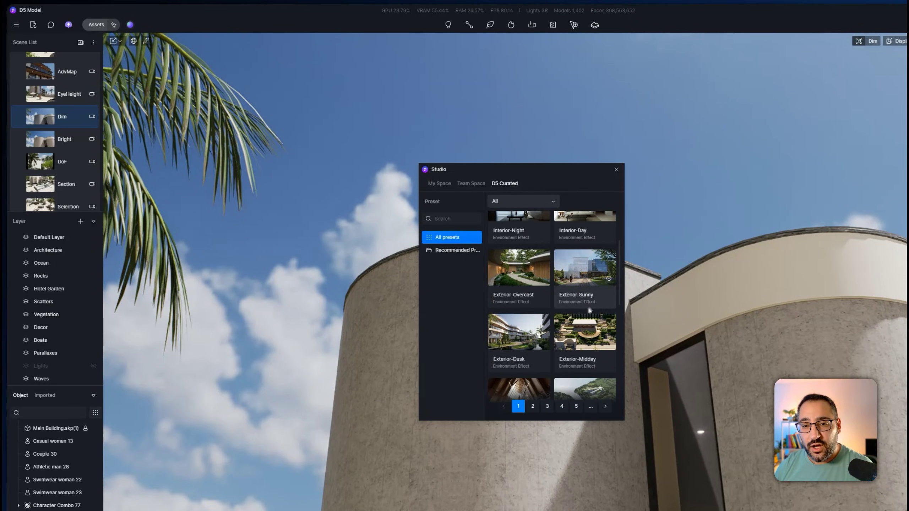
click(592, 275)
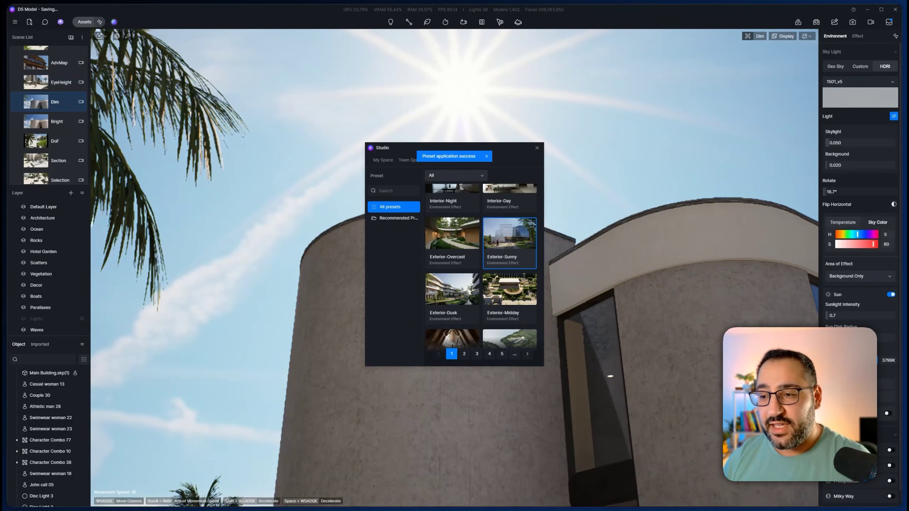
Set the sunlight intensity to 1 and rotate the HDRI to 188.4°, then close the preset library
drag(830, 315, 836, 317)
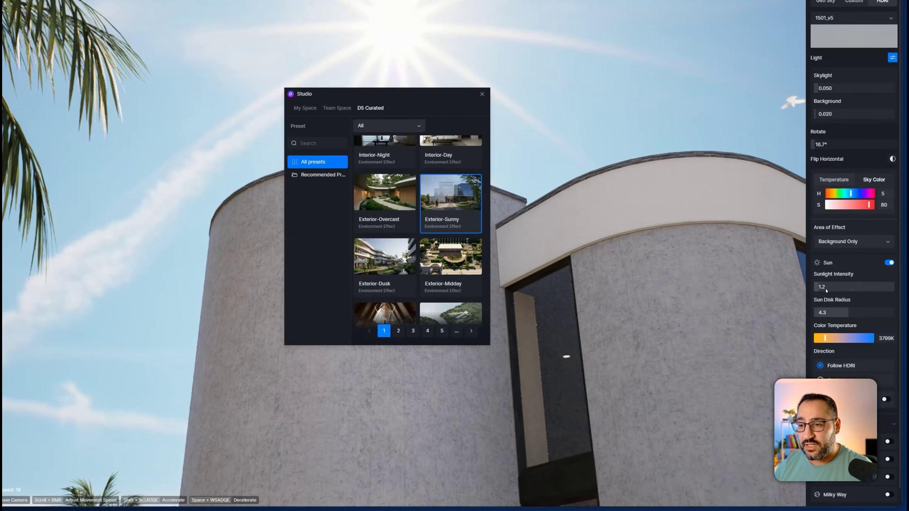
click(827, 289)
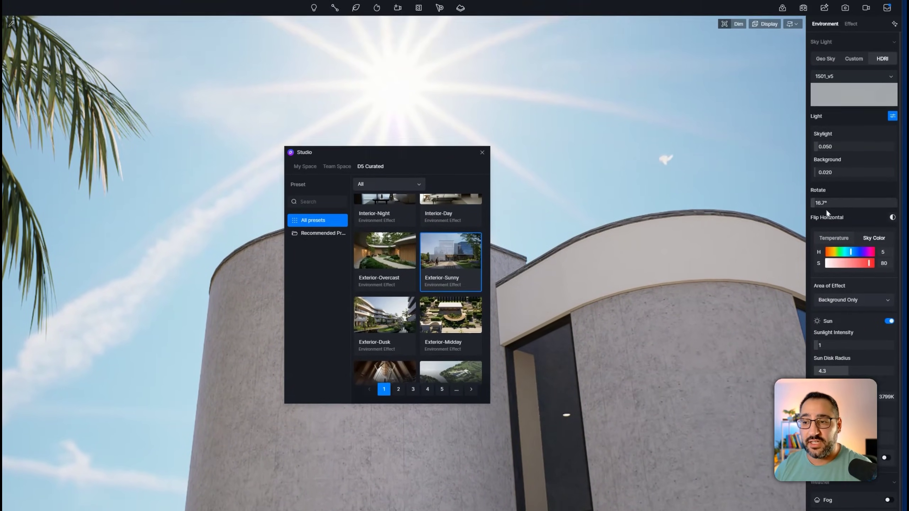
click(852, 144)
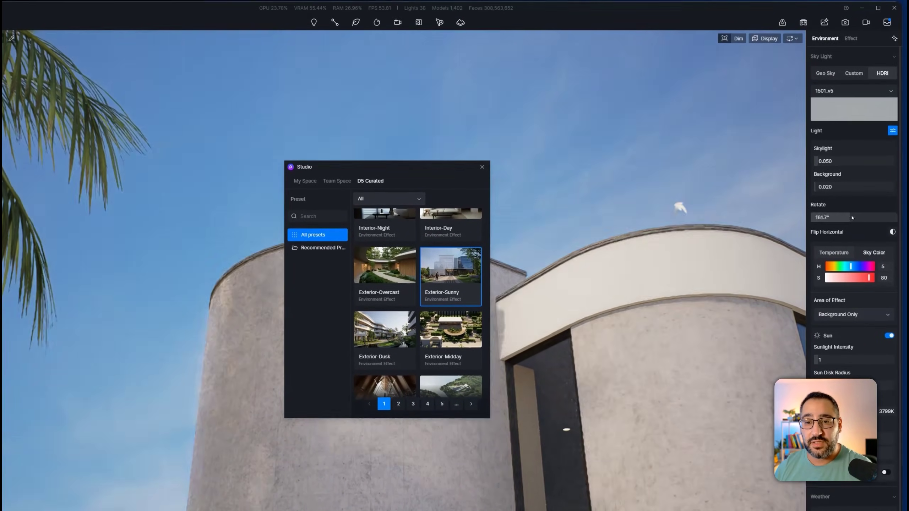
drag(852, 218, 863, 218)
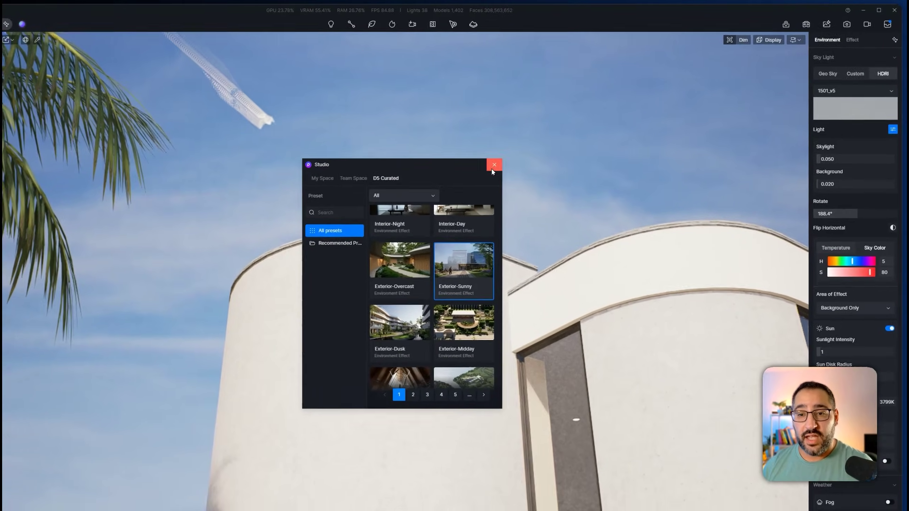
click(537, 147)
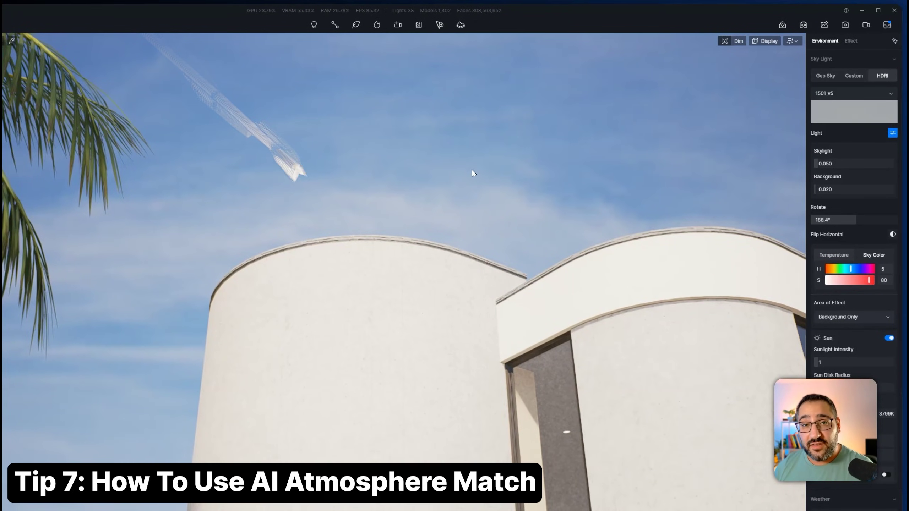
Generate an AI Atmosphere Match for a snap of the current view, using the autumn road sample as reference image
click(894, 41)
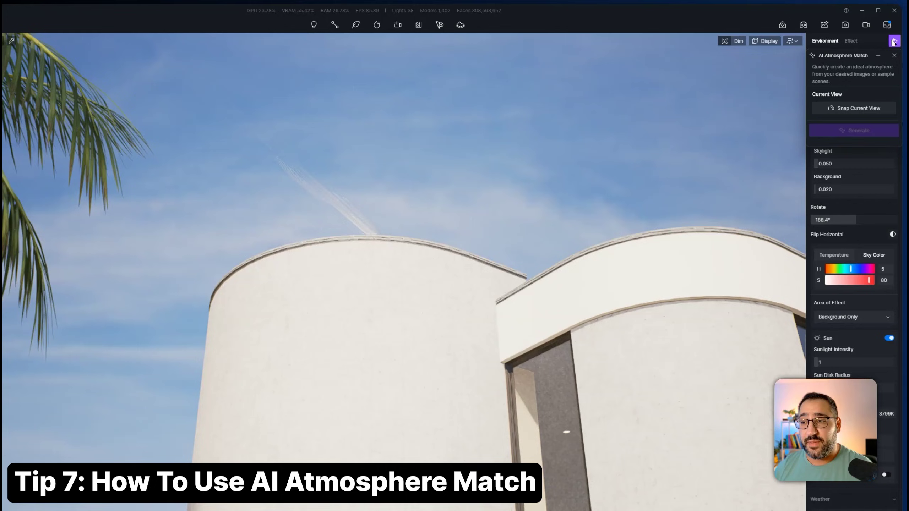
click(860, 109)
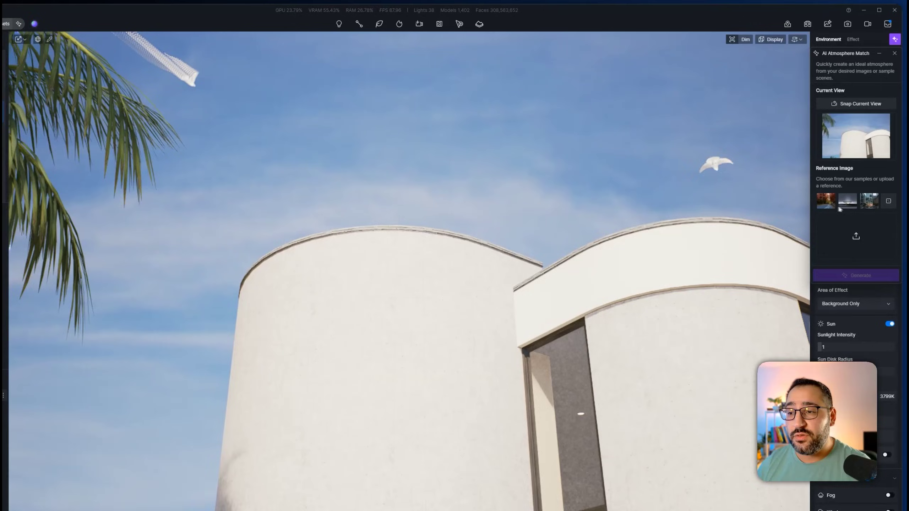
click(832, 182)
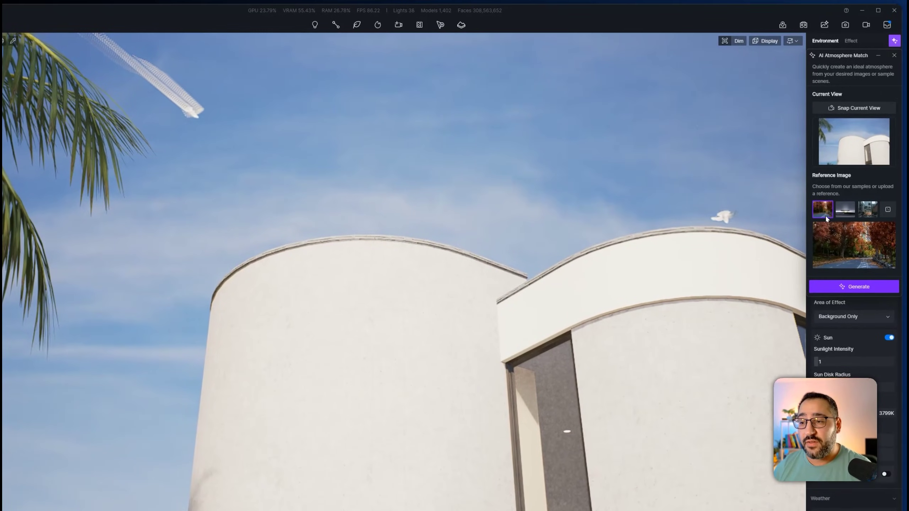
click(860, 287)
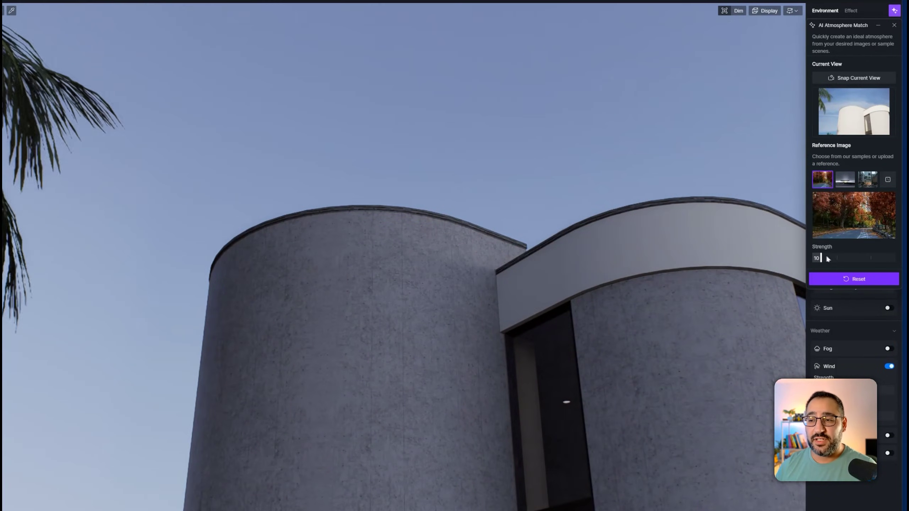
Set the atmosphere match strength to 50 and close the AI Atmosphere Match tool
drag(825, 258, 854, 263)
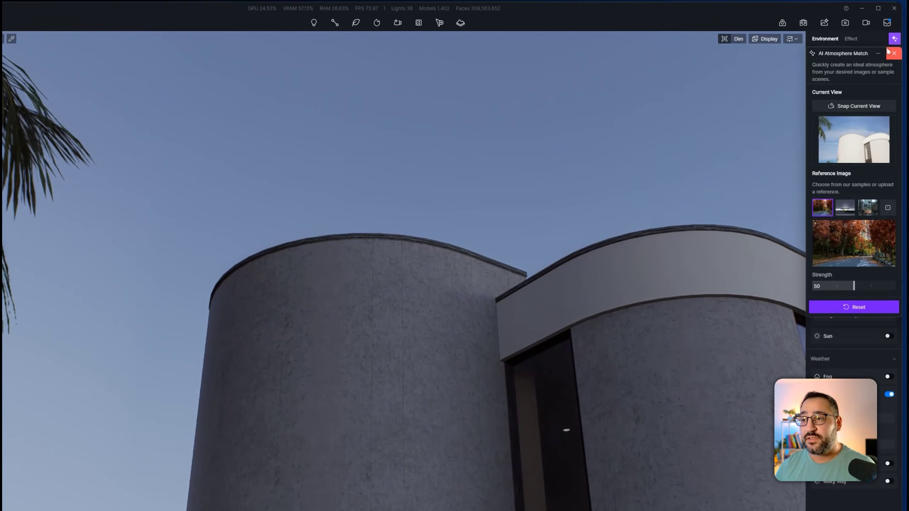
click(889, 52)
drag(864, 221, 902, 221)
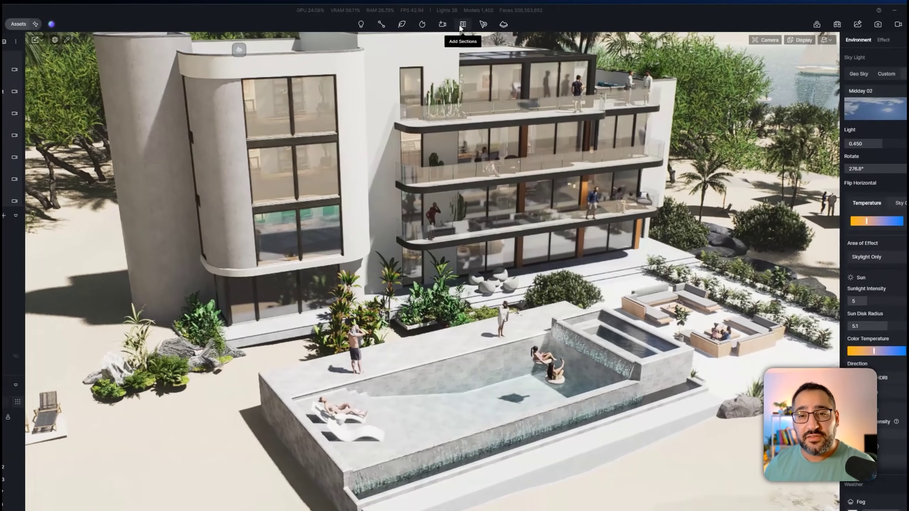
Look at the available section types and check the Section Tools widget in the preferences
click(481, 22)
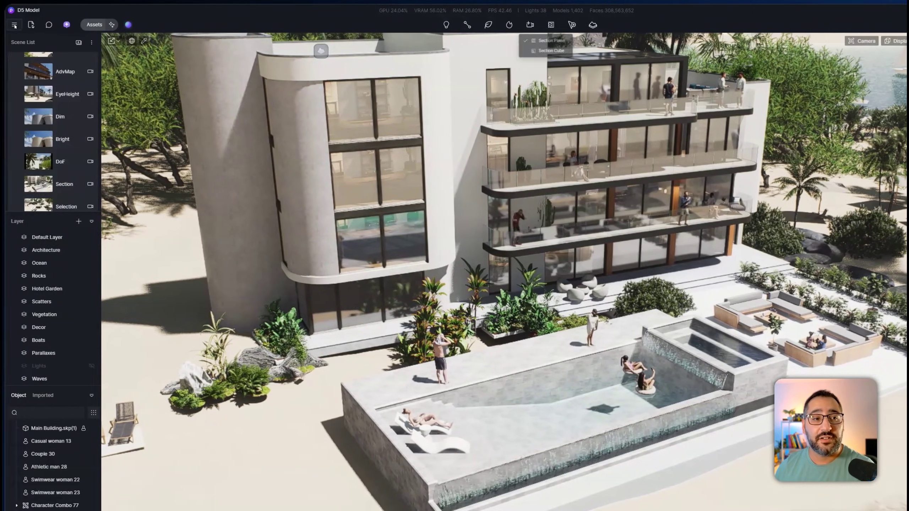
click(0, 25)
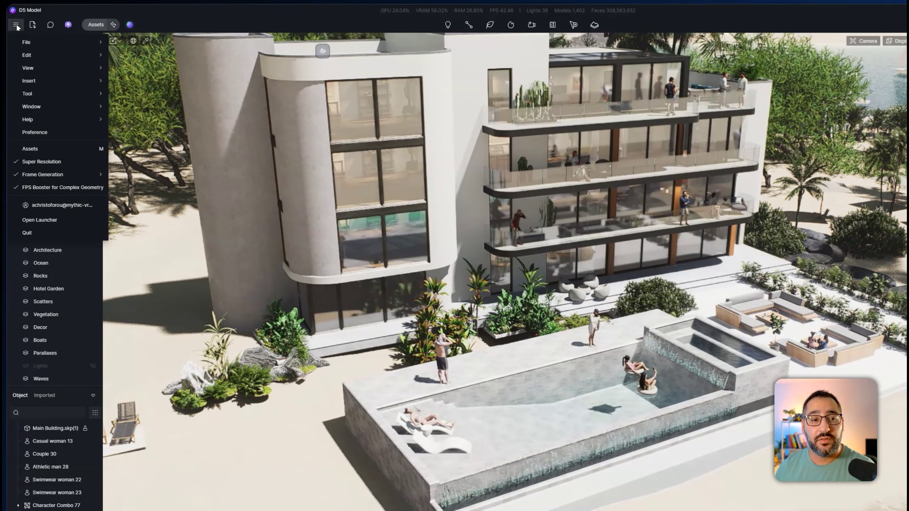
click(79, 134)
click(415, 252)
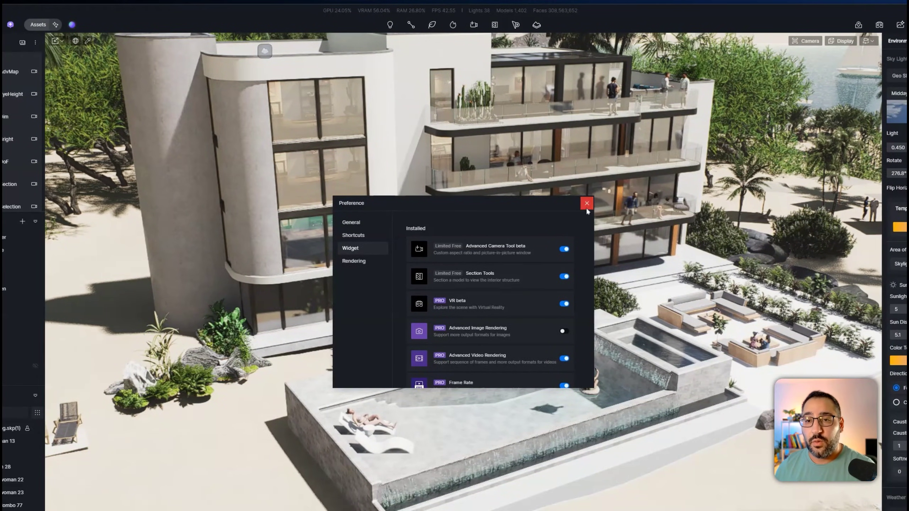
click(586, 204)
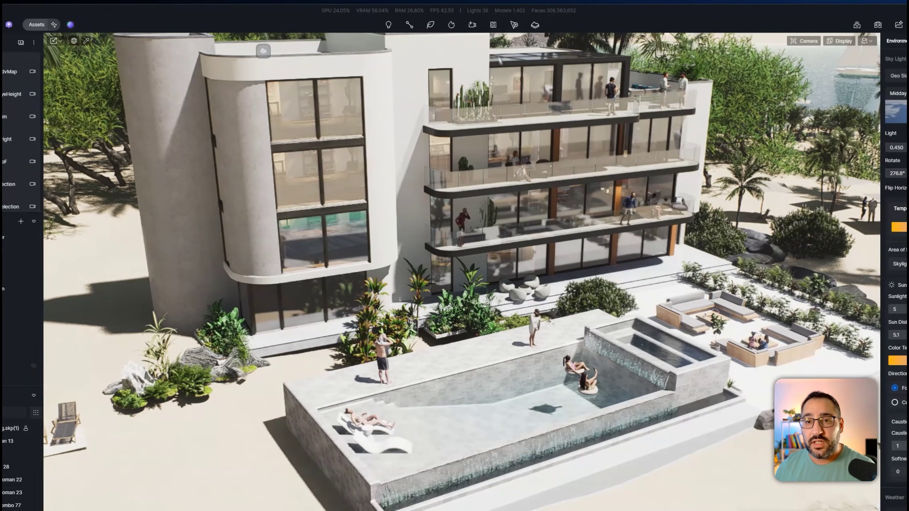
Add a horizontal section plane cutting through the building and raise it to Z 7148
click(495, 25)
click(487, 43)
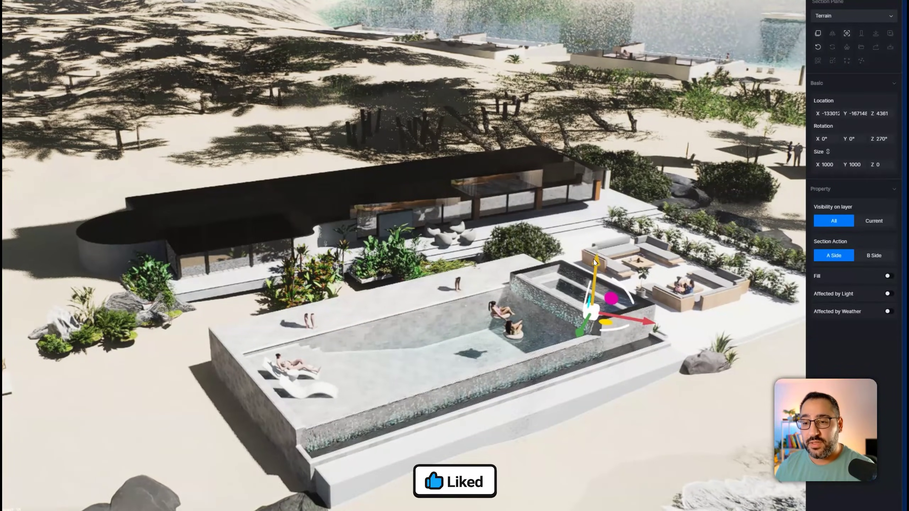
drag(594, 263, 600, 219)
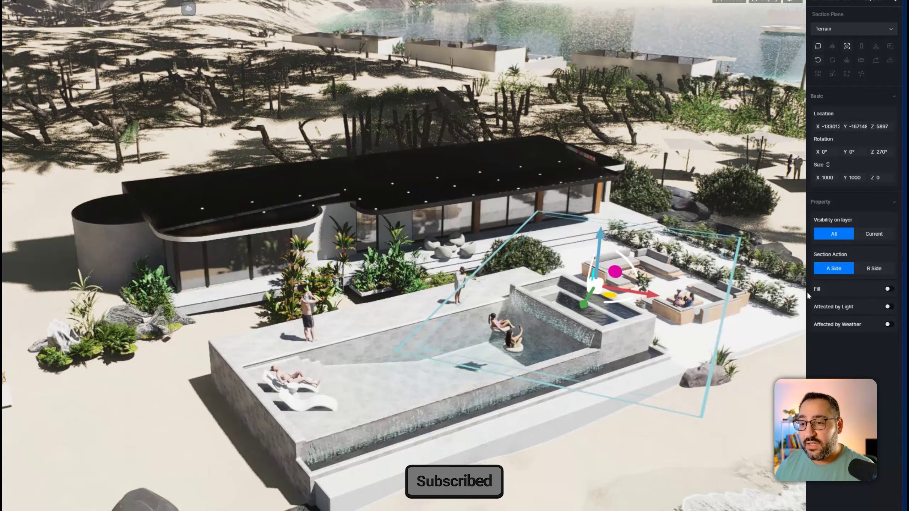
drag(598, 286, 600, 245)
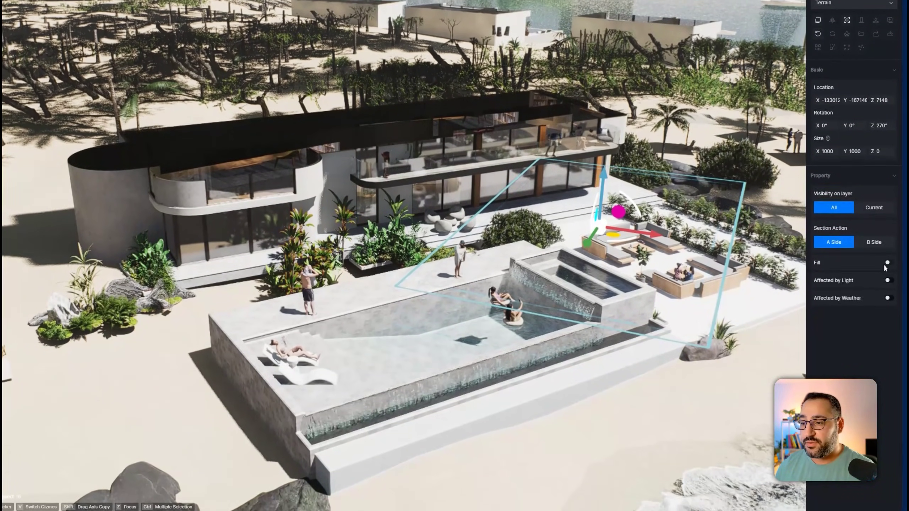
Turn on the section plane's fill and change the fill color to red
click(887, 288)
click(820, 271)
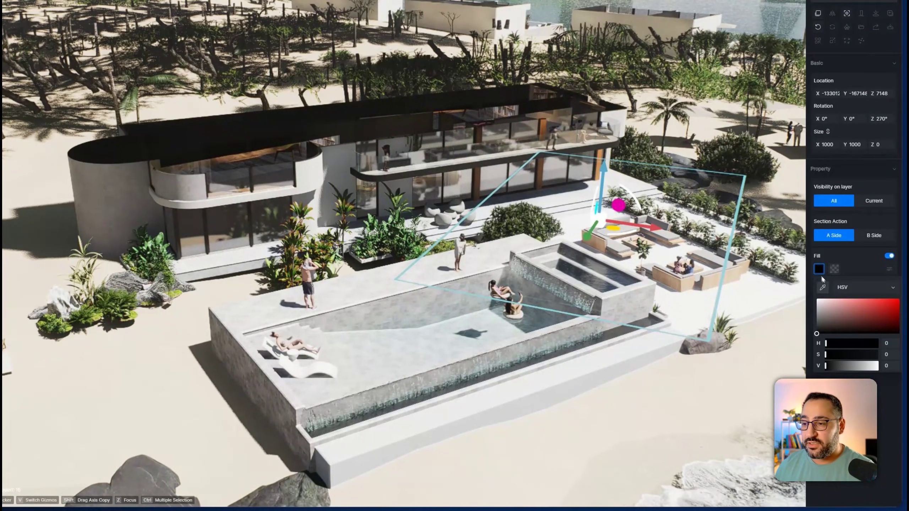
click(844, 284)
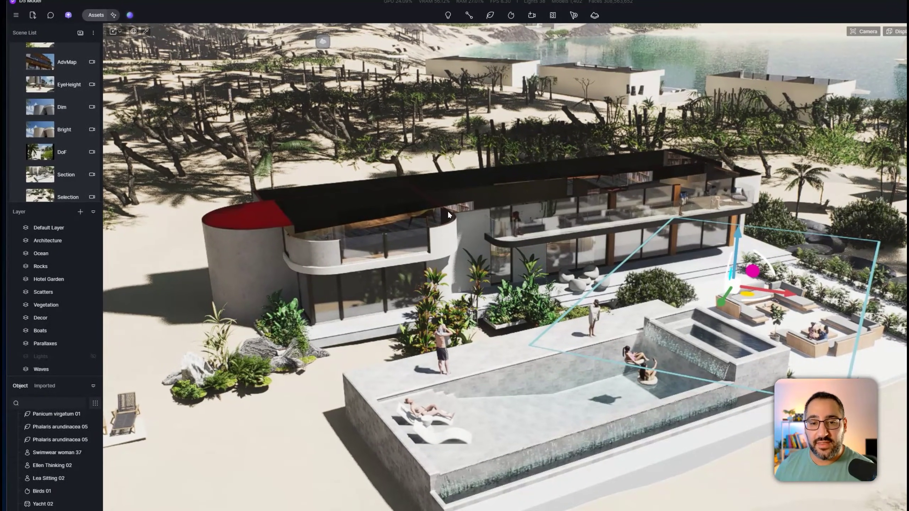
right_drag(447, 210, 446, 408)
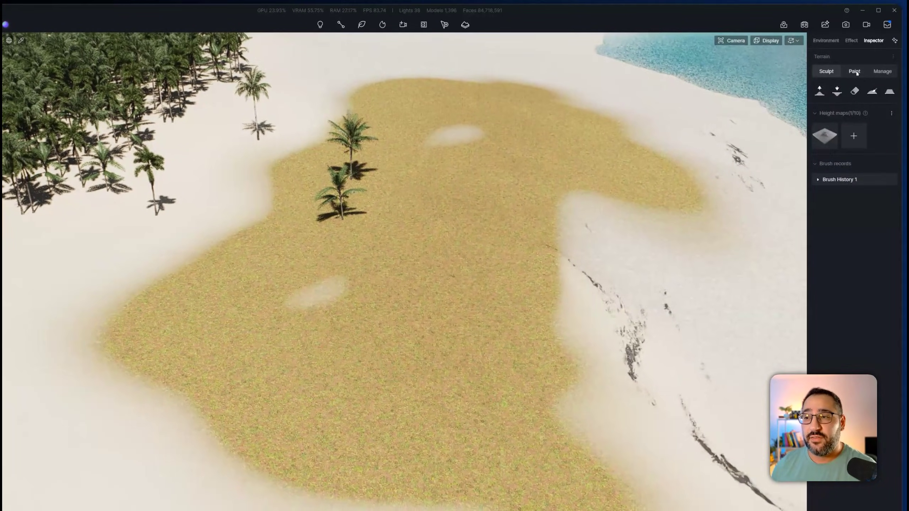
Paint the green-brown ground texture over more of the sand terrain around the existing grass patch
click(860, 63)
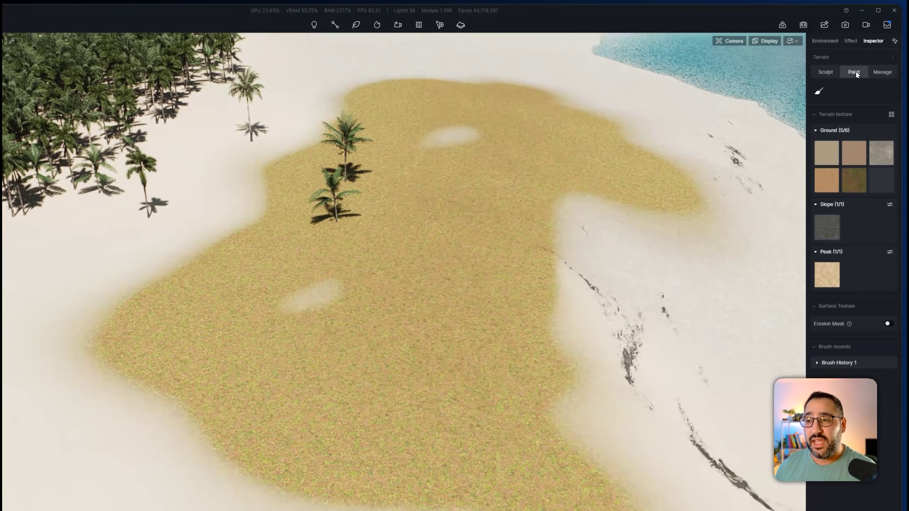
click(854, 189)
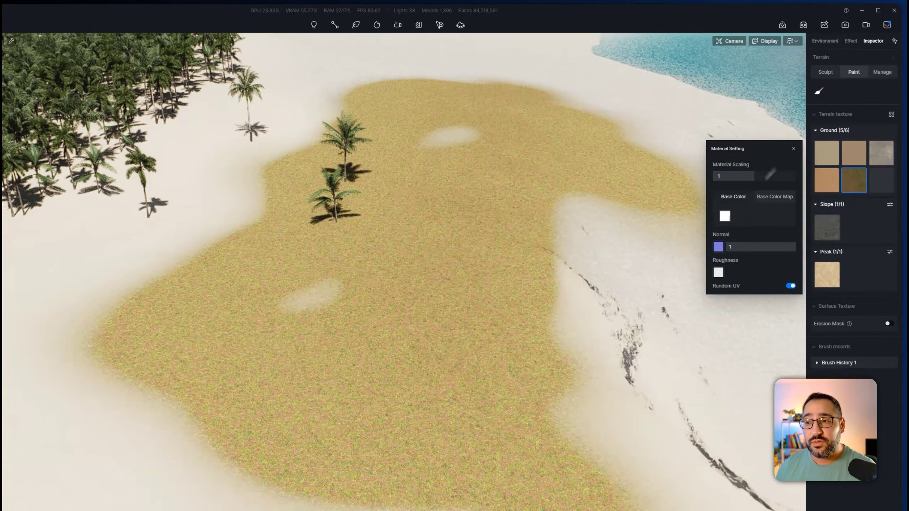
click(818, 91)
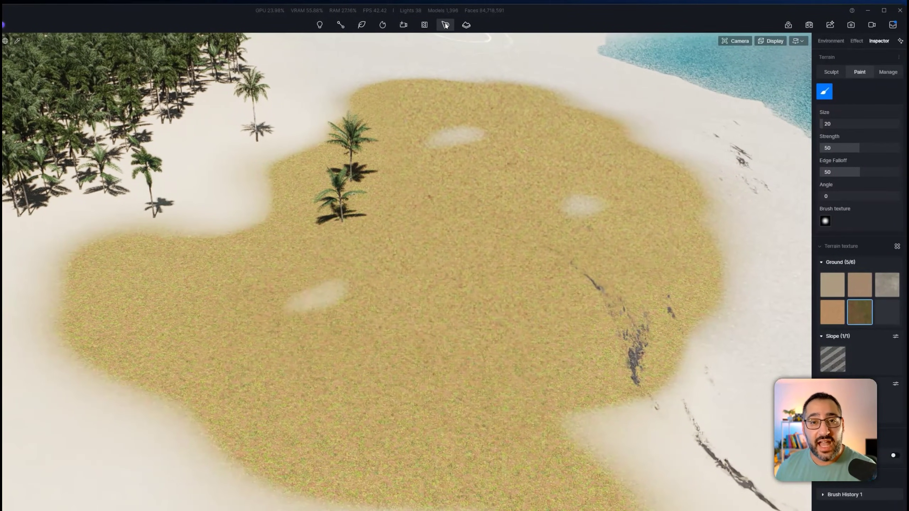
Create a material-based scatter area from the painted grass ground of the terrain
mouse_move(446, 25)
click(517, 61)
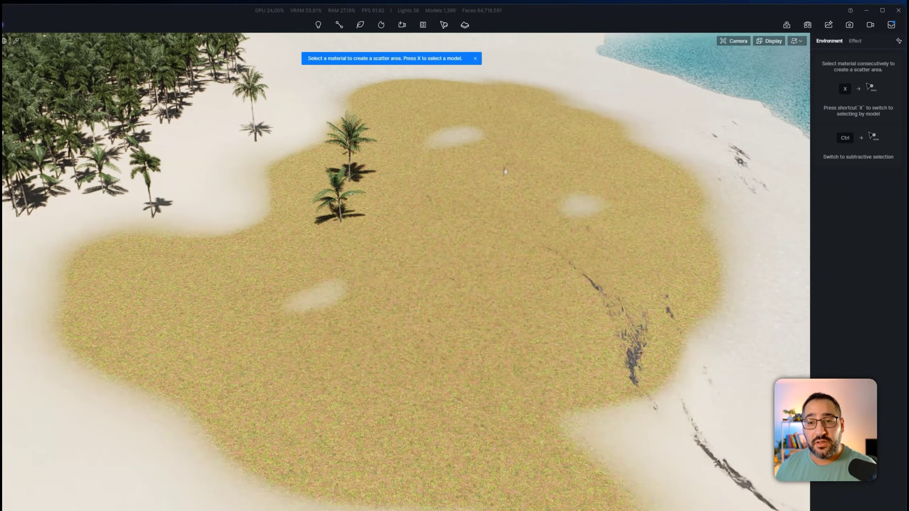
scroll(478, 144, down, 5)
click(497, 186)
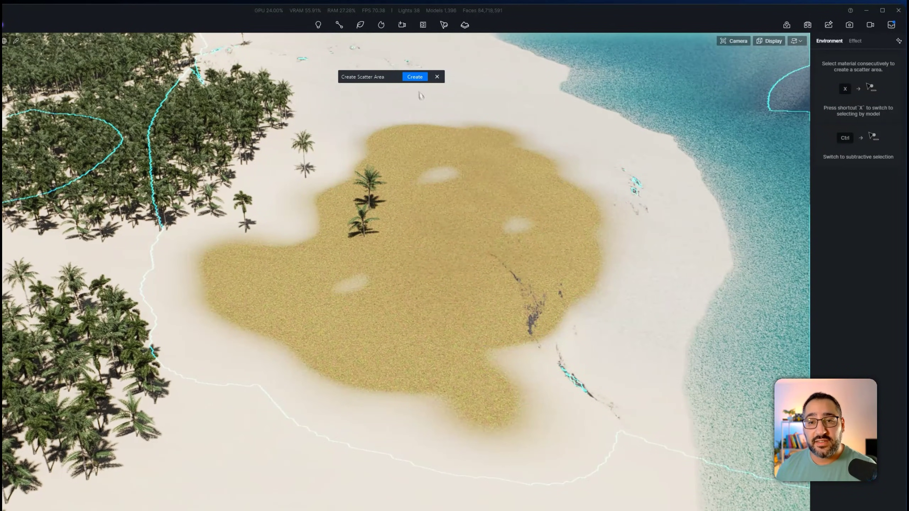
click(424, 79)
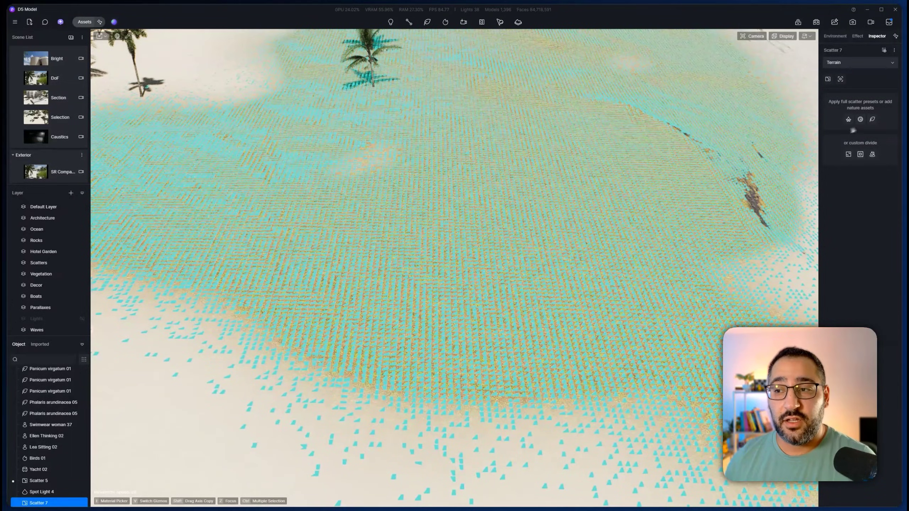
Add the nature asset Syzygium hancei 01 to the new scatter area and inspect the tree coverage
click(872, 119)
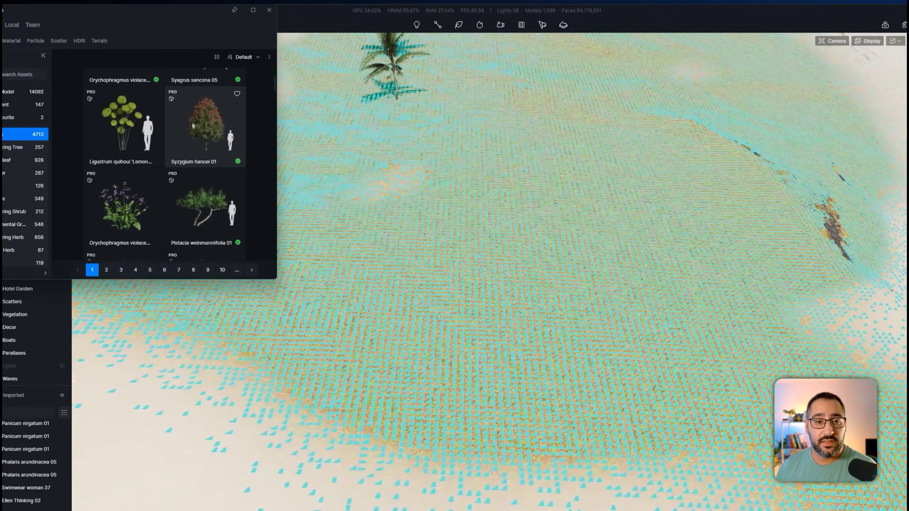
click(193, 125)
scroll(202, 161, up, 2)
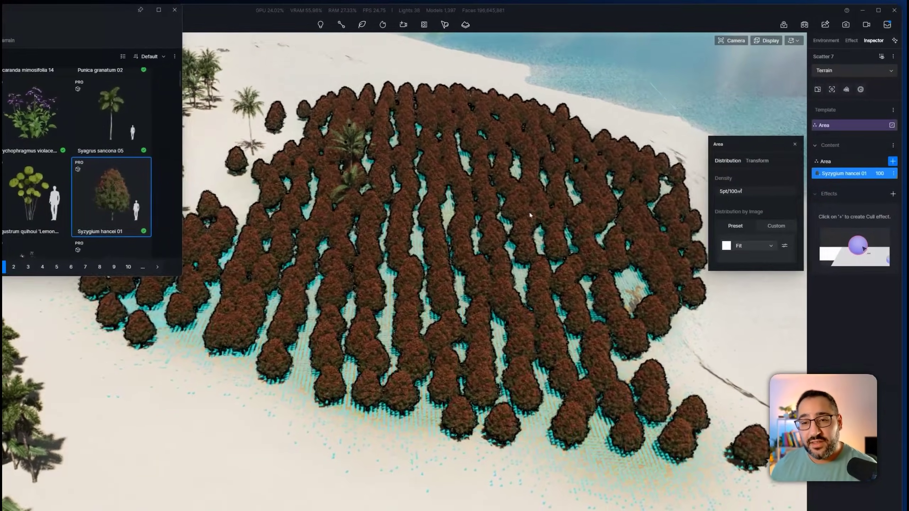
scroll(461, 227, up, 5)
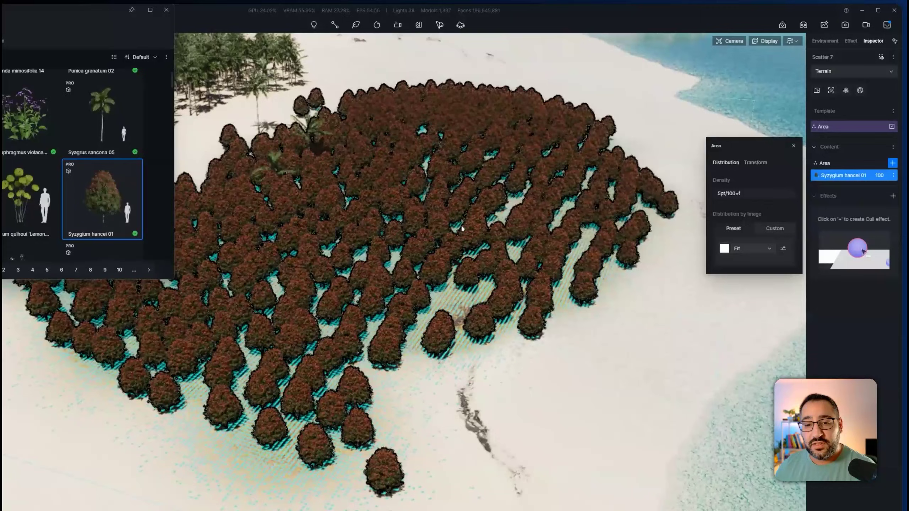
right_drag(461, 228, 365, 332)
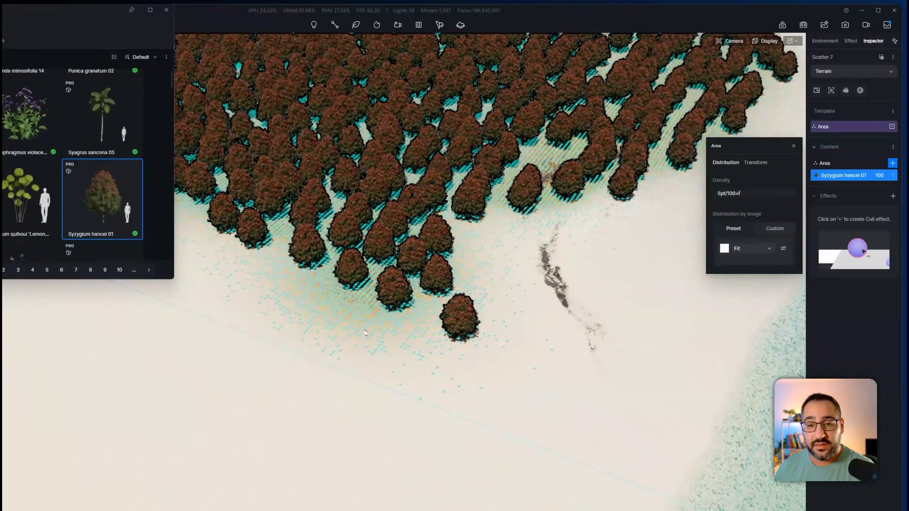
Inspect the scattered trees and their placement markers up close and open the Scatter Quality settings for the tree scatter
scroll(365, 332, up, 5)
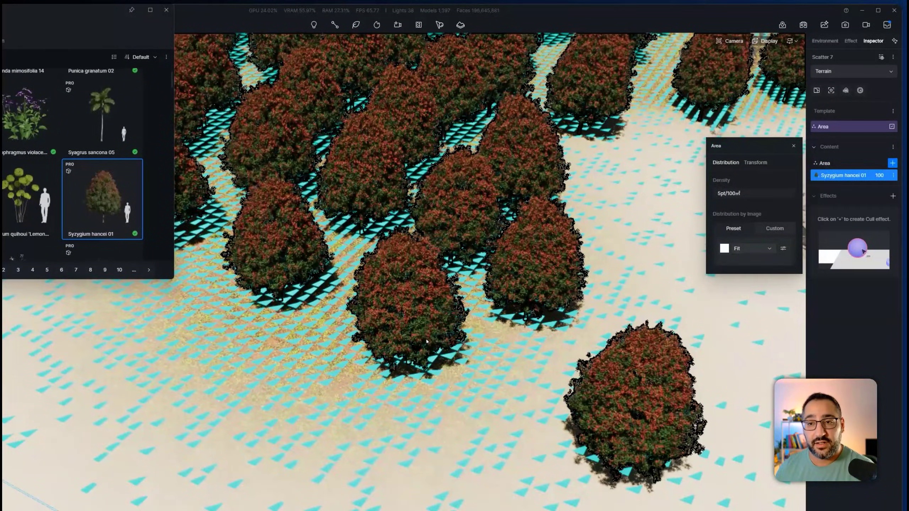
right_drag(427, 341, 398, 368)
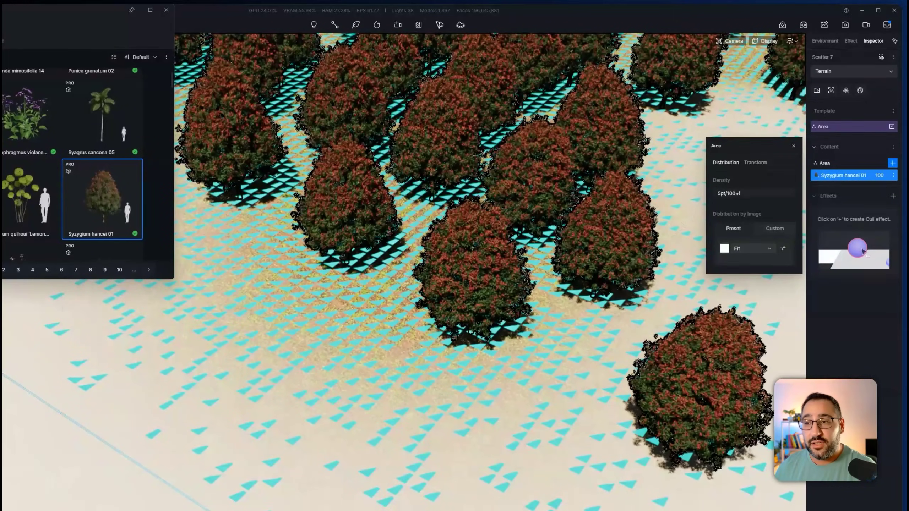
click(891, 57)
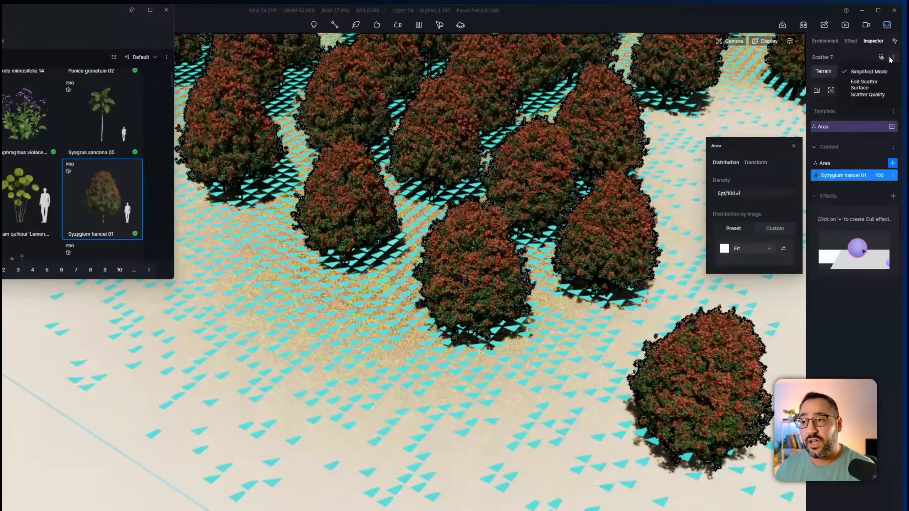
click(876, 94)
key(Return)
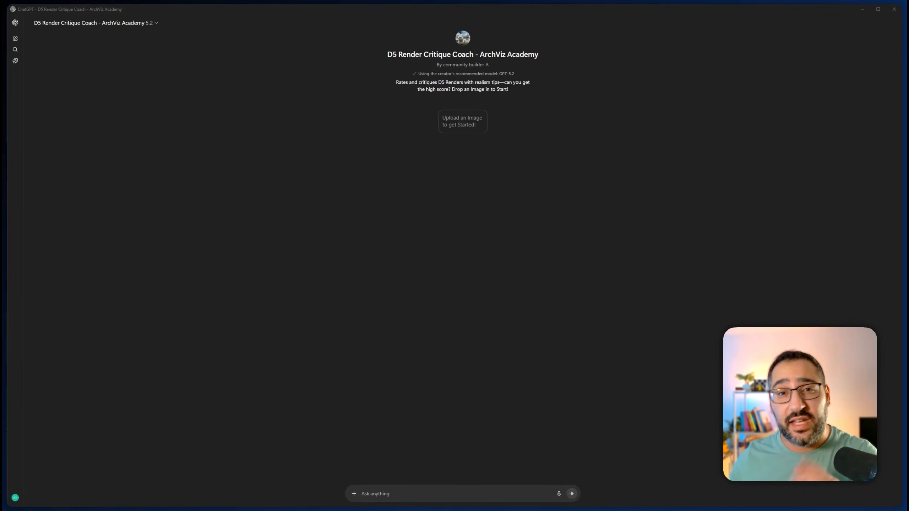
Switch to the D5 Render Critique Coach in ChatGPT, submit the aerial island render and read through its critique
drag(514, 448, 505, 423)
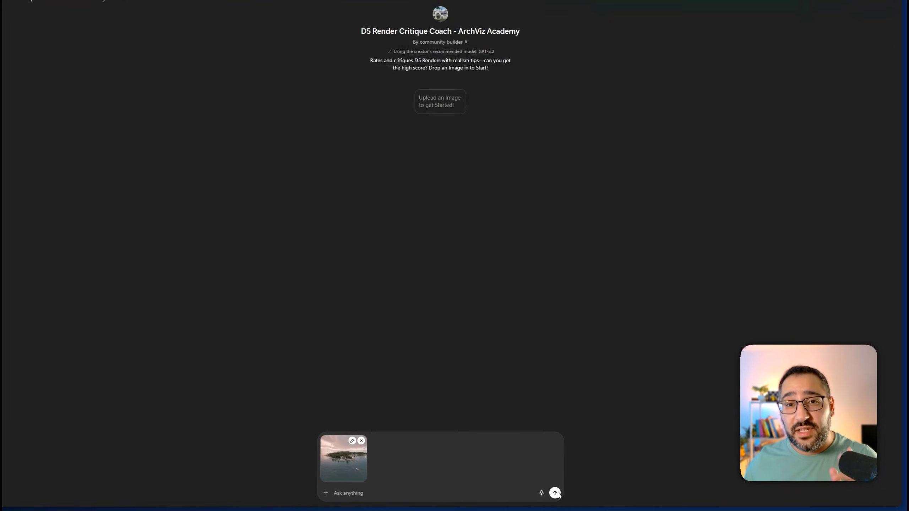
click(572, 494)
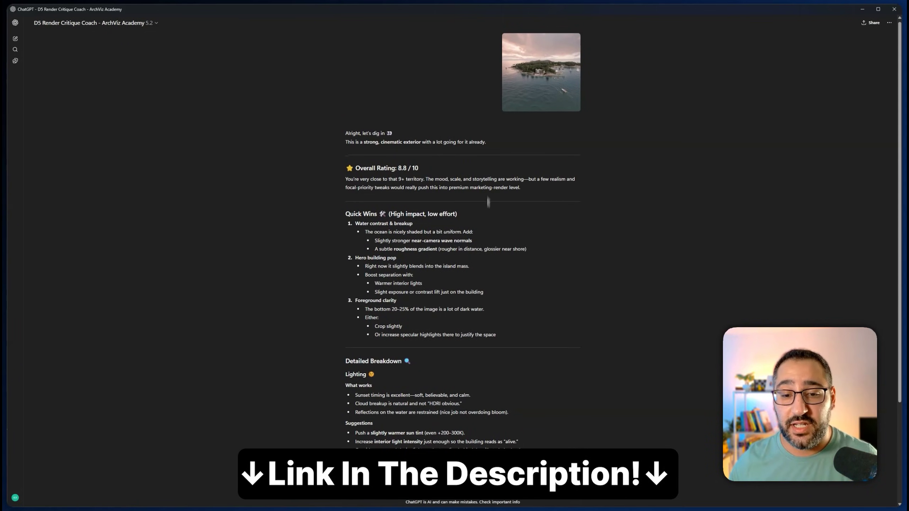
scroll(489, 254, down, 3)
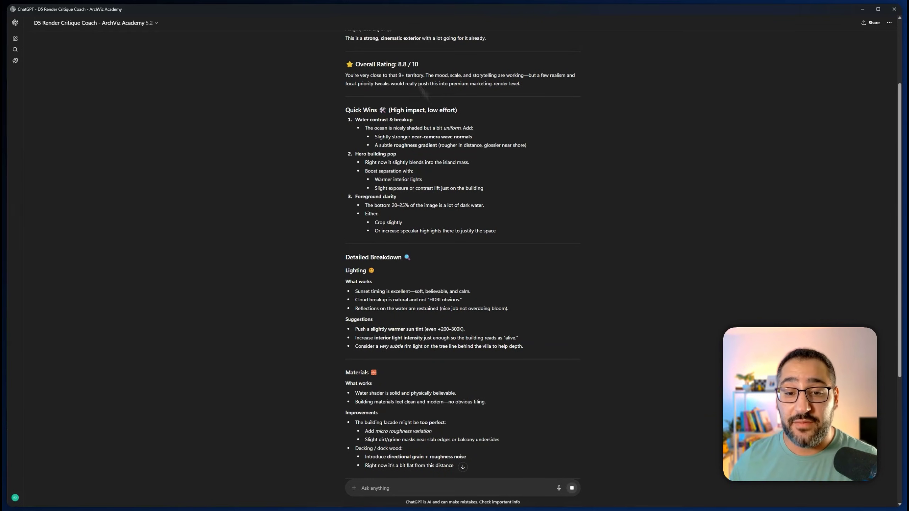
scroll(539, 268, down, 8)
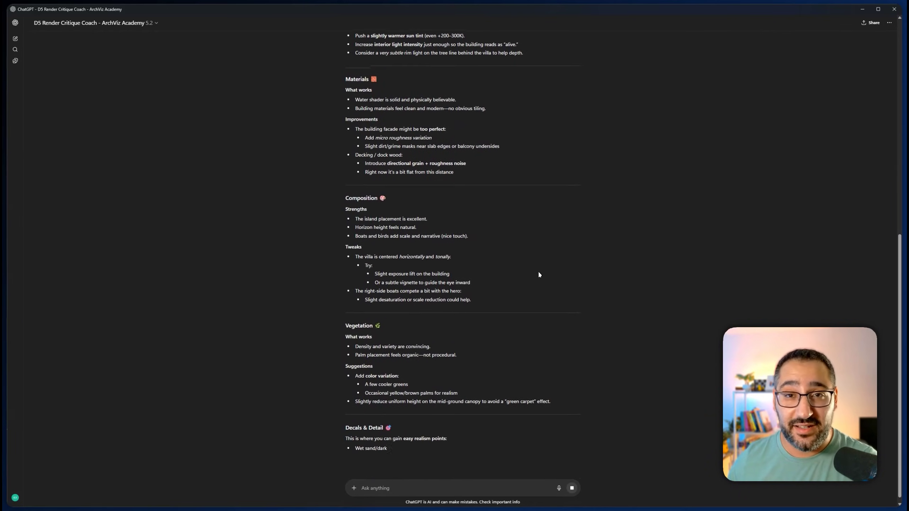
scroll(541, 284, up, 2)
scroll(539, 300, down, 1)
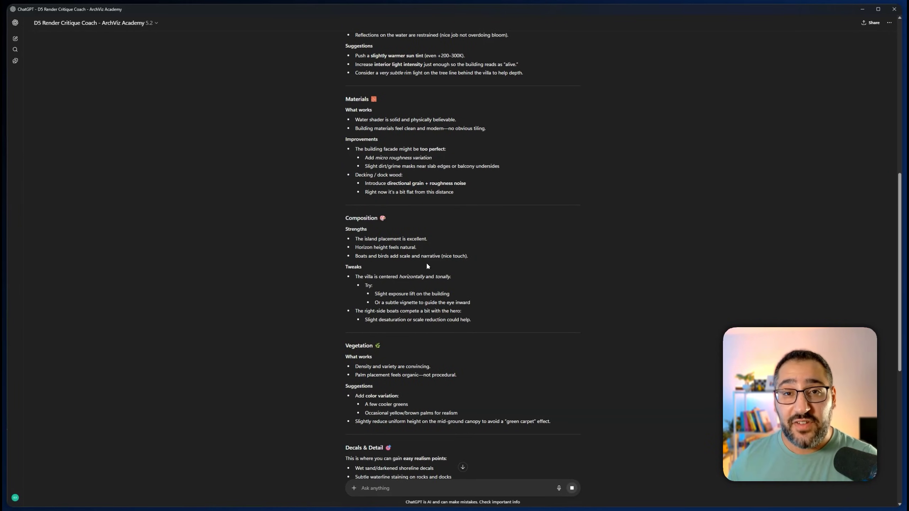
scroll(427, 265, down, 4)
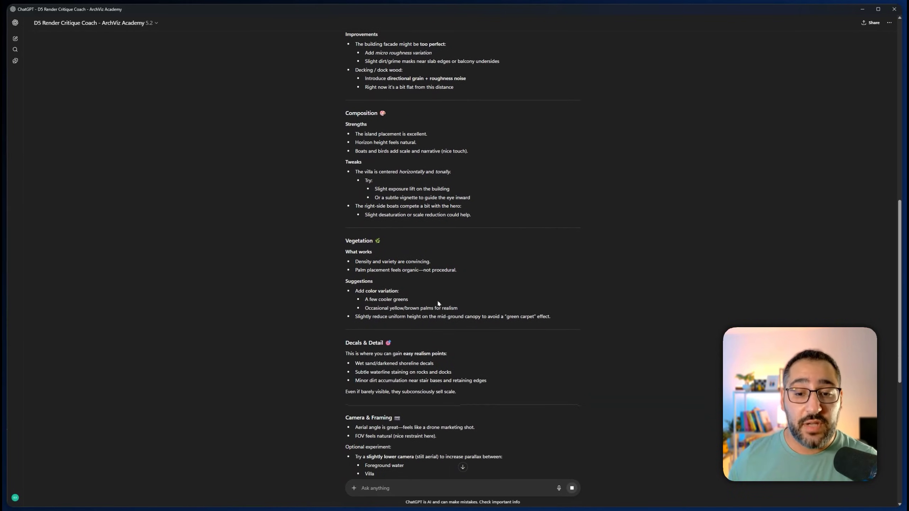
scroll(441, 310, down, 10)
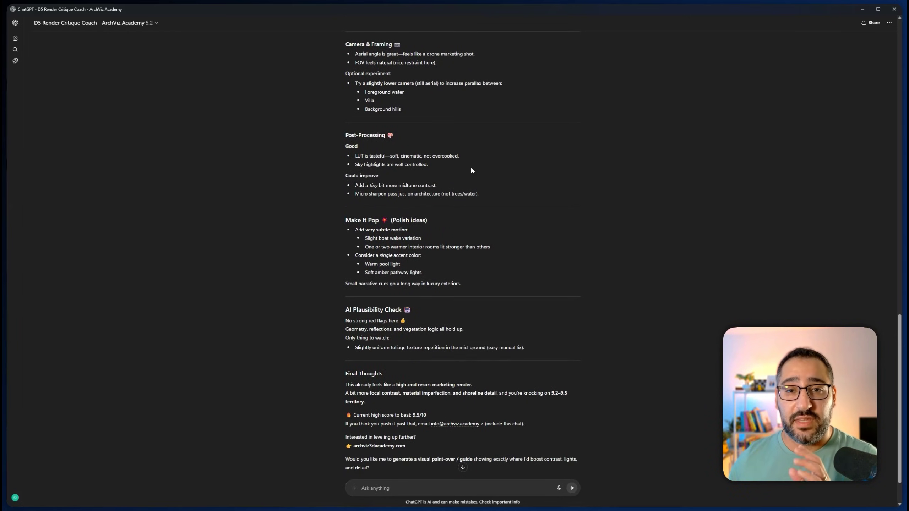
scroll(498, 192, down, 2)
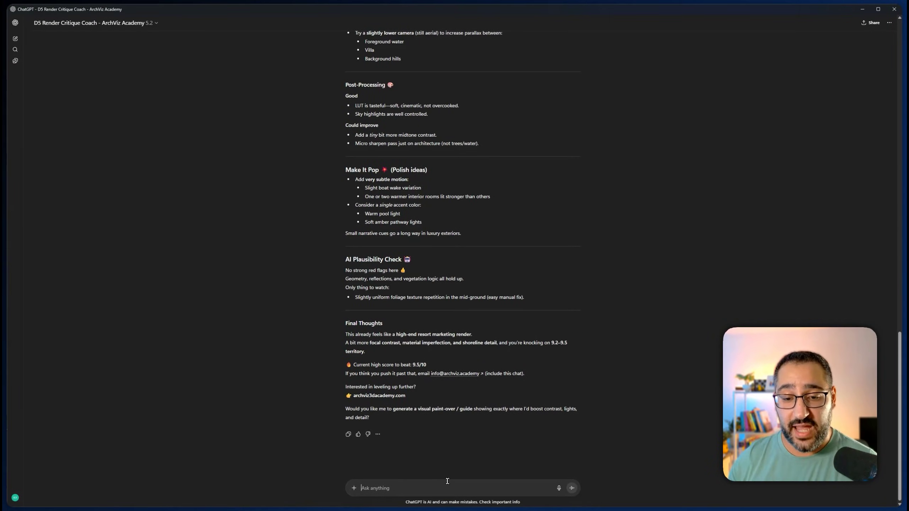
Send the prompt "generate an improved version of the image based on the feedback" and compare the two generated images
text(generate an improved version of the image based on the feedback)
key(Return)
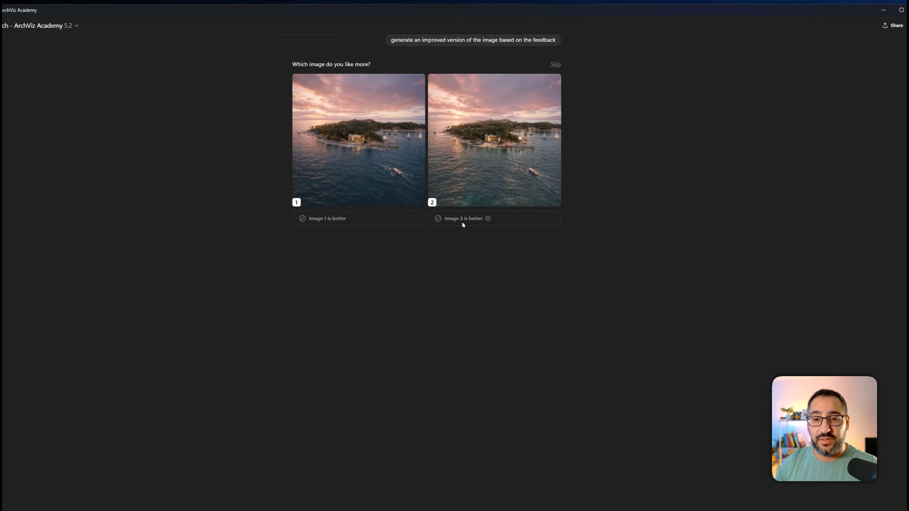
click(493, 193)
click(423, 198)
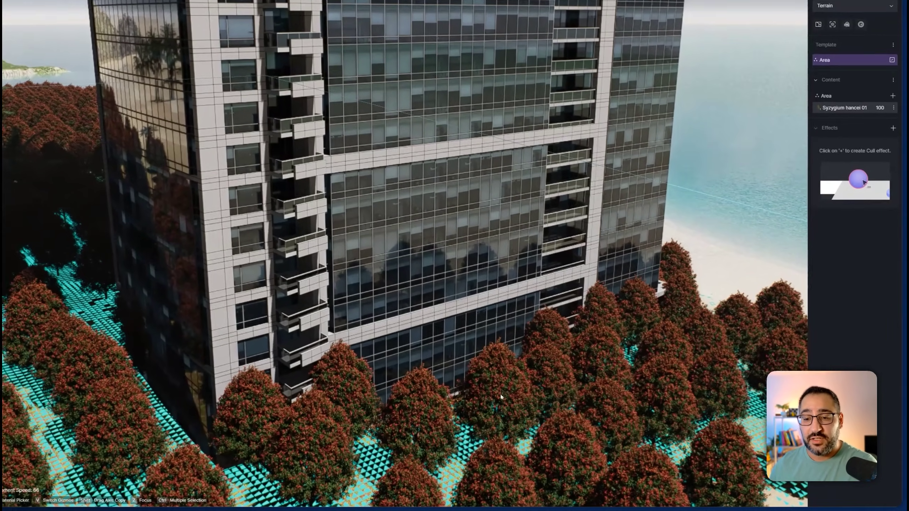
Switch back to D5 Render, select the tree scatter and create a Cull effect from the glass high-rise's material
click(542, 413)
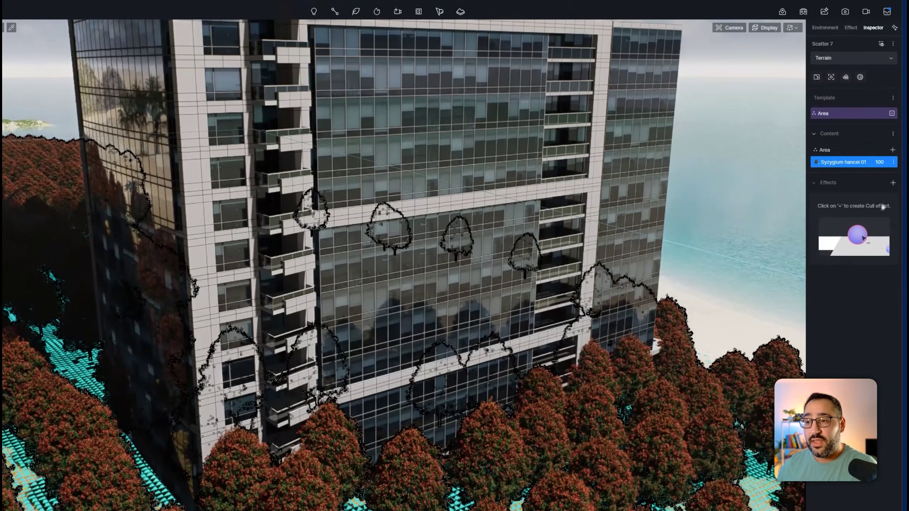
click(892, 120)
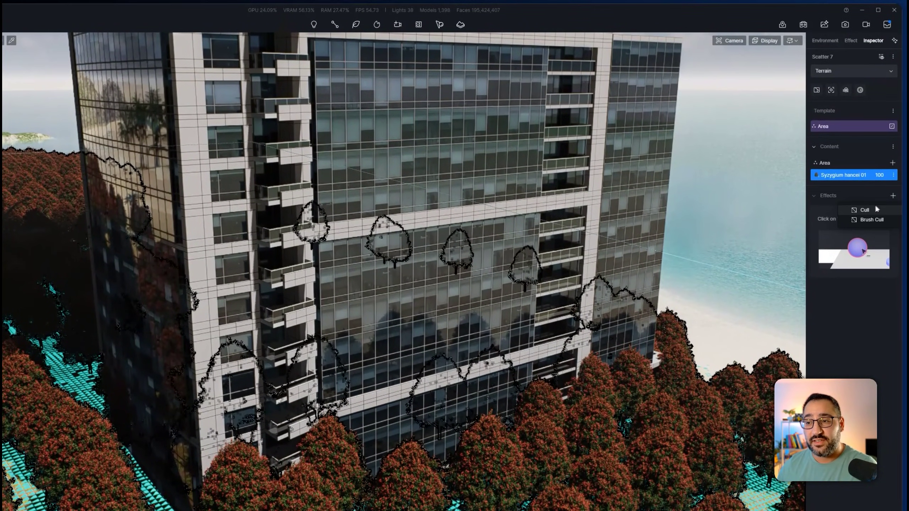
click(876, 210)
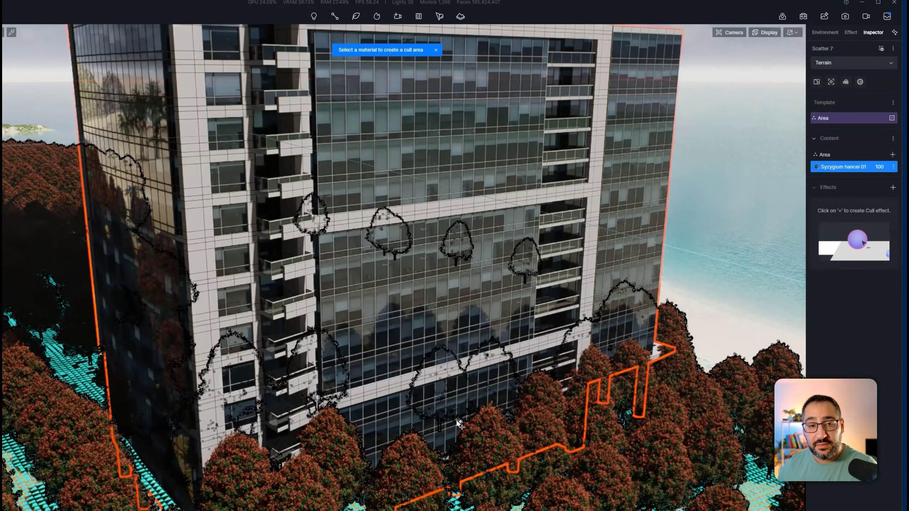
click(449, 247)
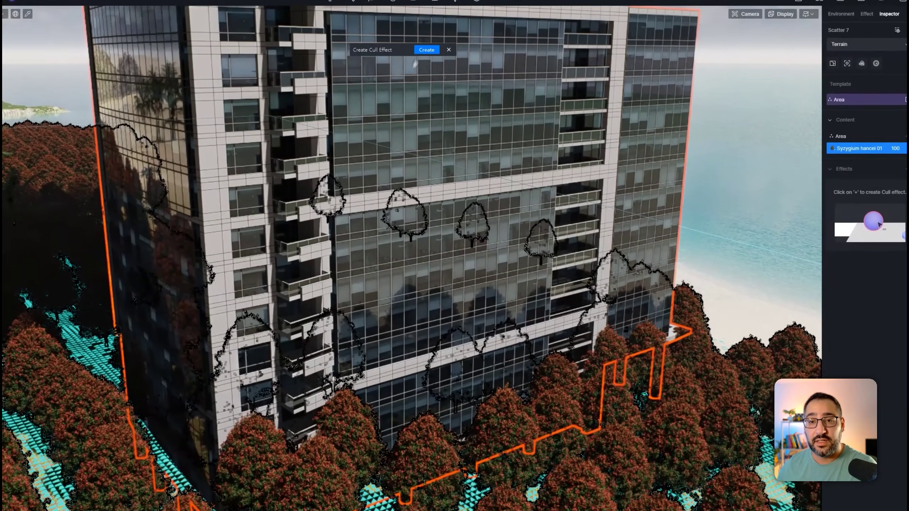
click(410, 23)
scroll(442, 287, down, 3)
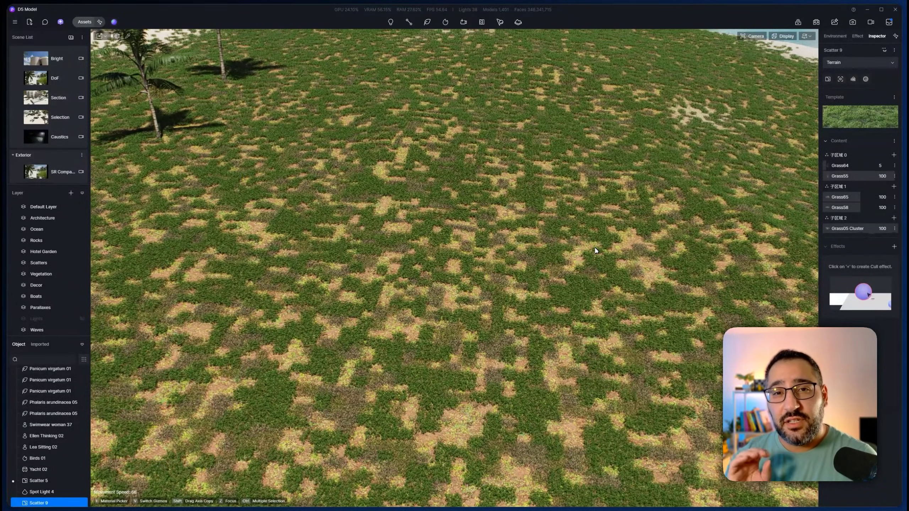
Check the grass scatter from varying distances and set the Preview Cull Distance to 500 m in the rendering preferences
scroll(595, 250, down, 5)
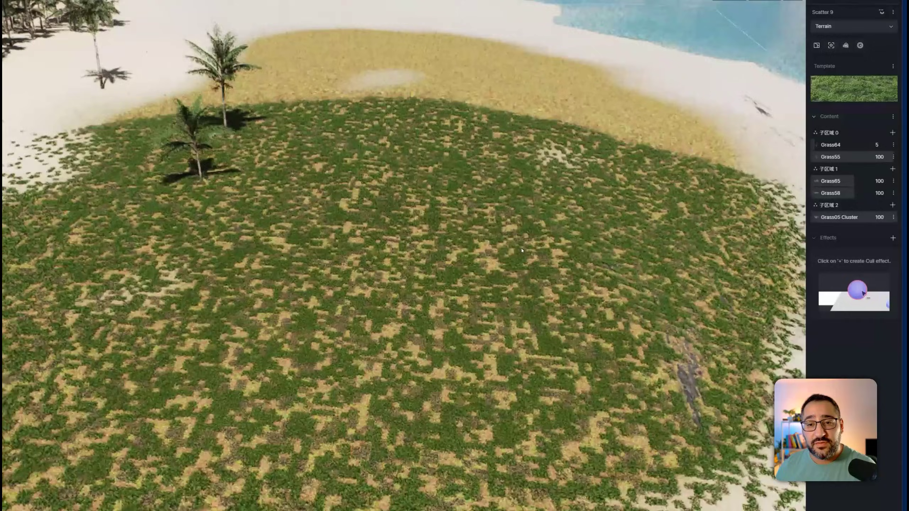
scroll(522, 251, down, 5)
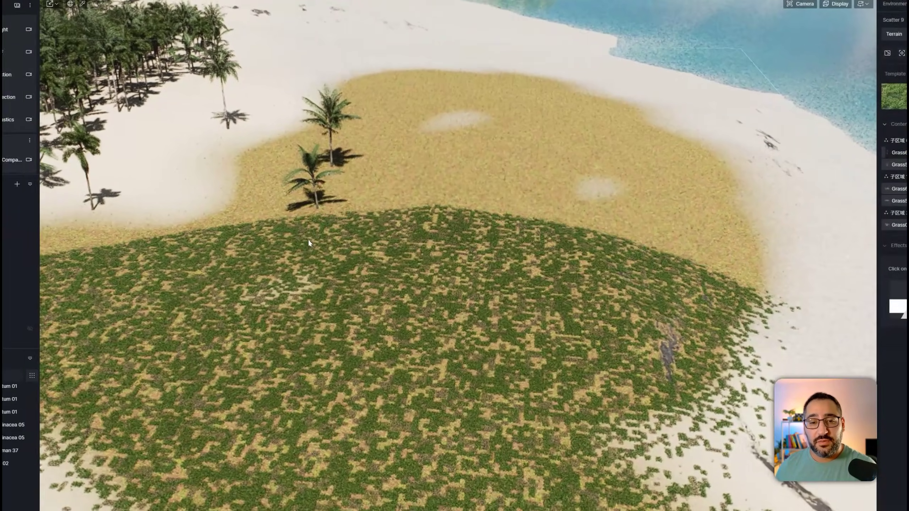
scroll(554, 246, down, 3)
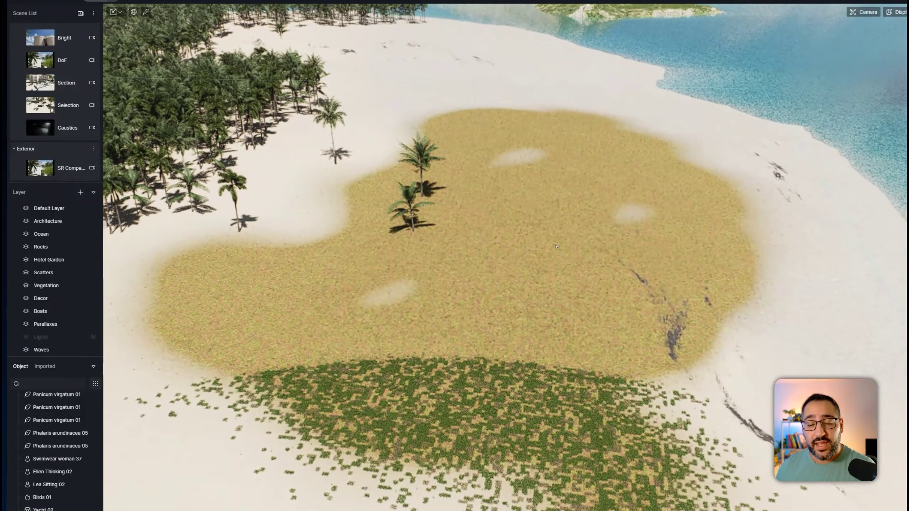
scroll(556, 247, up, 10)
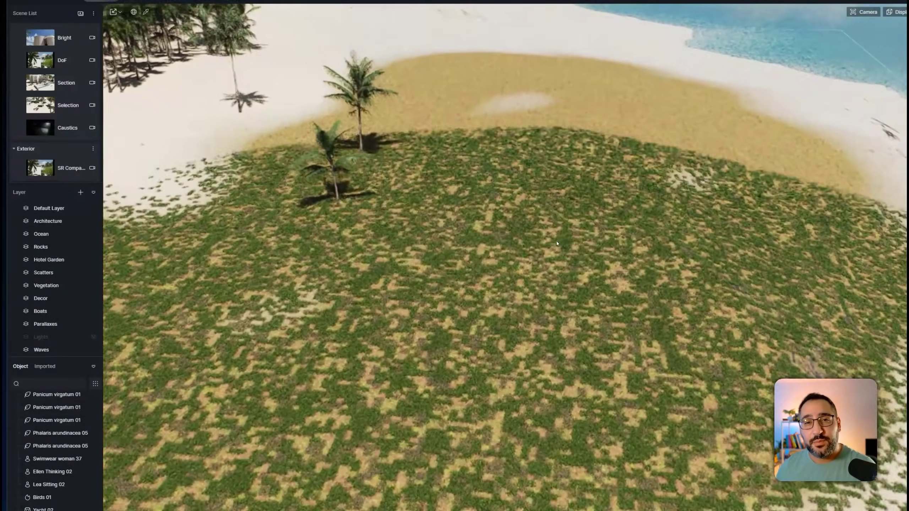
scroll(557, 243, down, 8)
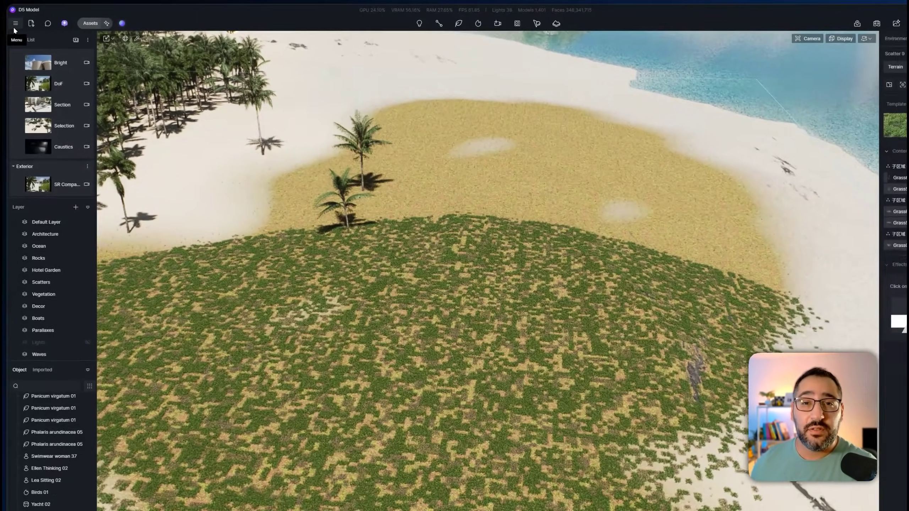
click(14, 22)
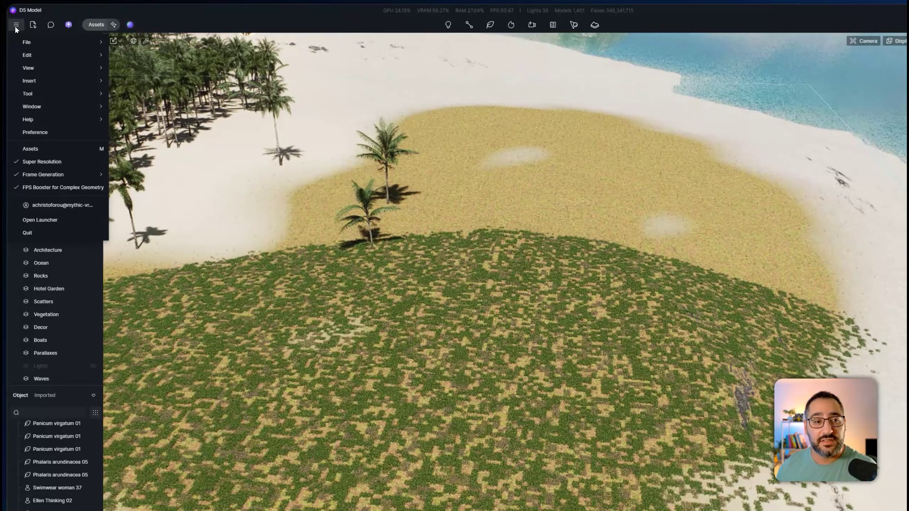
mouse_move(53, 101)
click(65, 132)
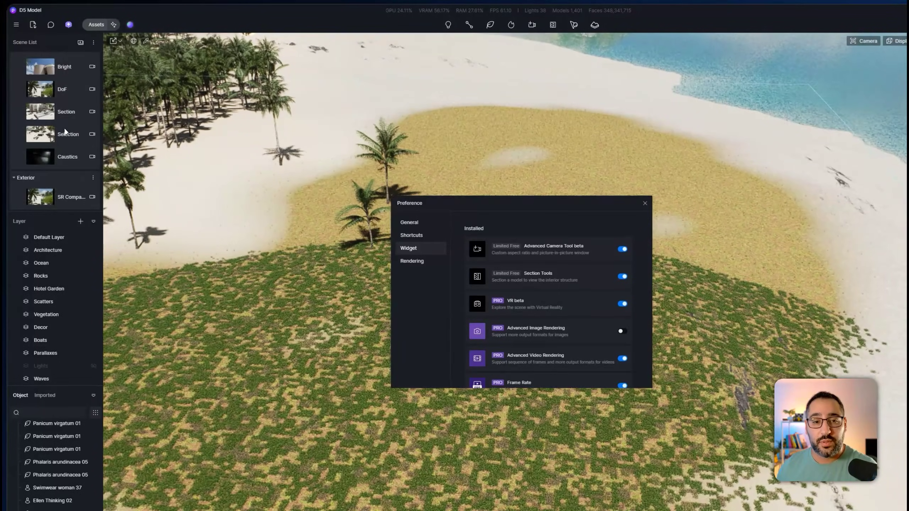
click(411, 261)
drag(501, 203, 210, 191)
click(312, 304)
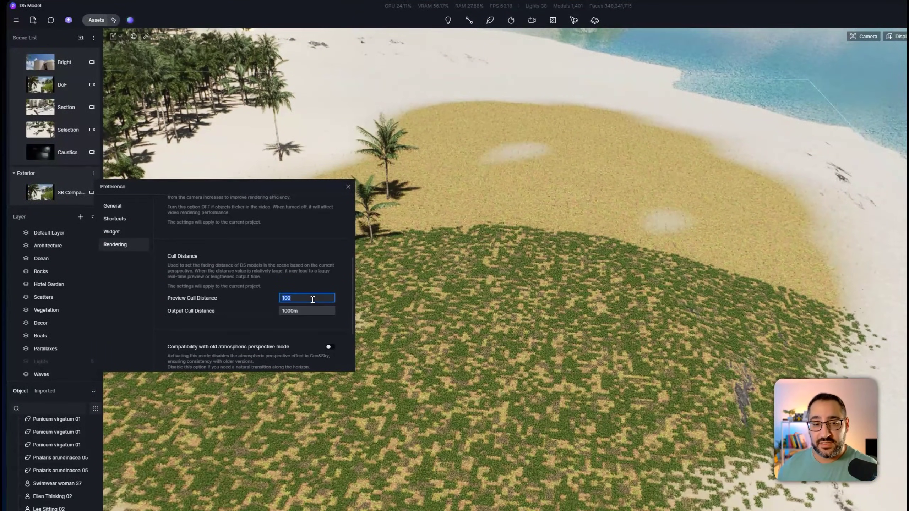
text(500)
key(Return)
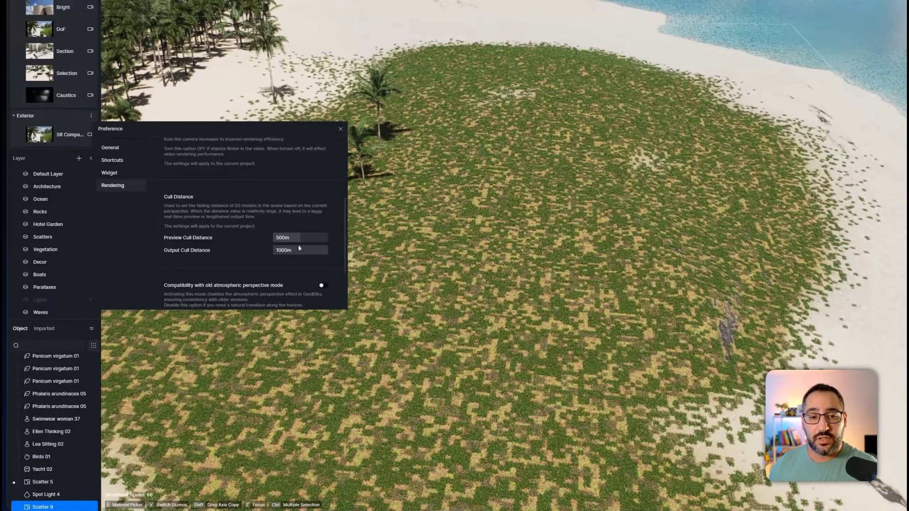
Set the Preview Cull Distance to 20 m, close the preferences and check the grass scatter at close range
click(271, 263)
text(20)
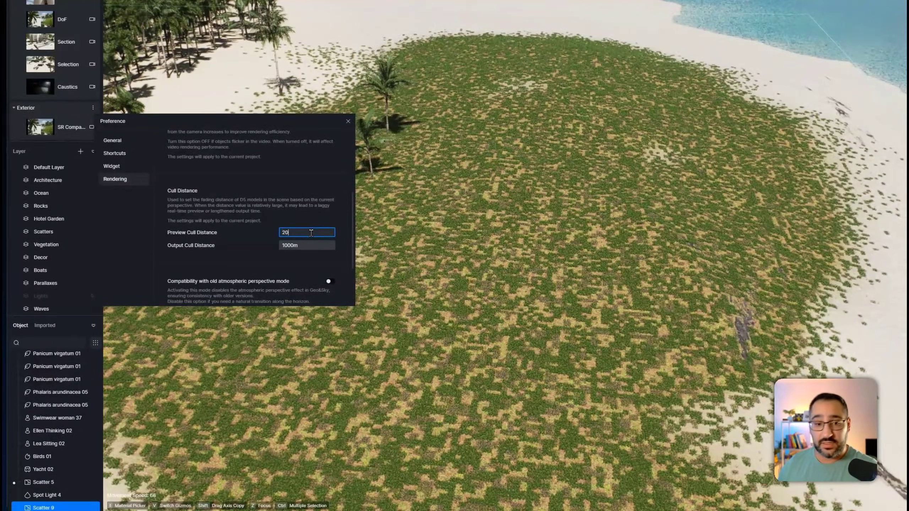
key(Return)
click(348, 121)
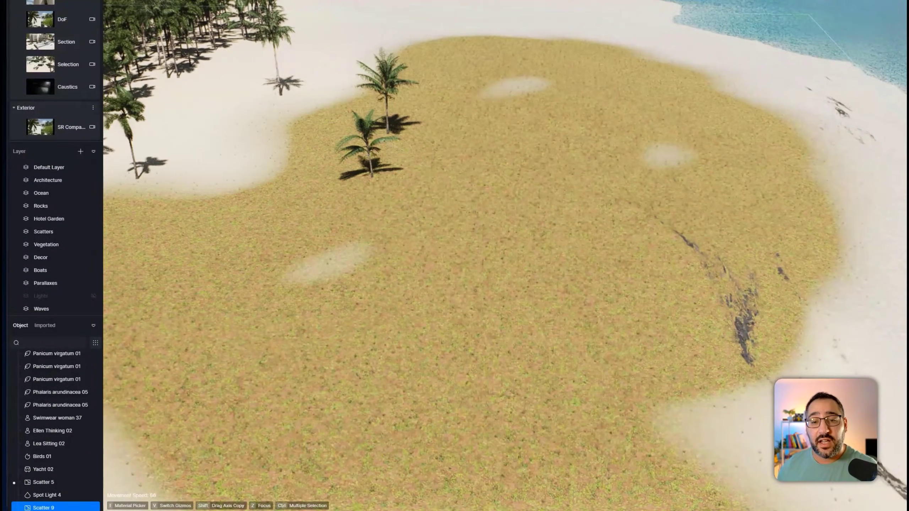
scroll(493, 245, up, 10)
scroll(496, 267, down, 5)
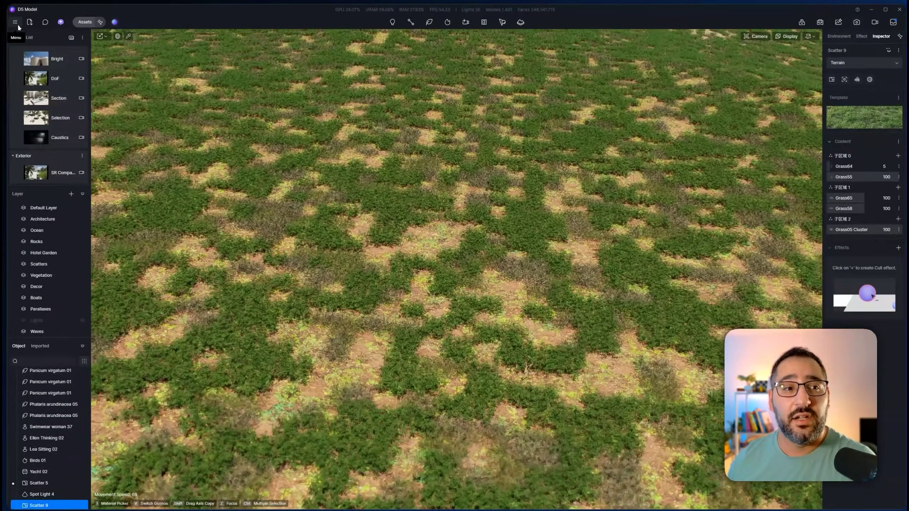
Look up the Show Statistics view option and the Super Resolution, Frame Generation and FPS Booster for Complex Geometry options
click(15, 23)
click(32, 68)
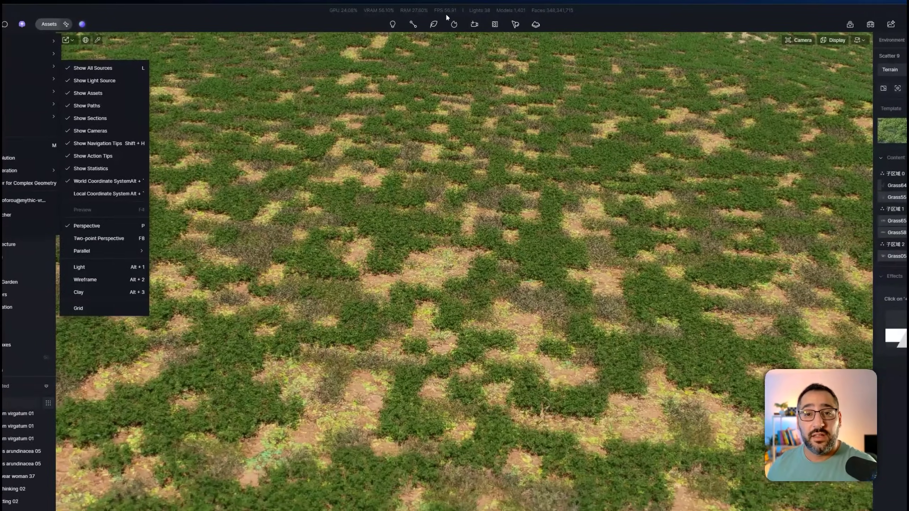
click(446, 13)
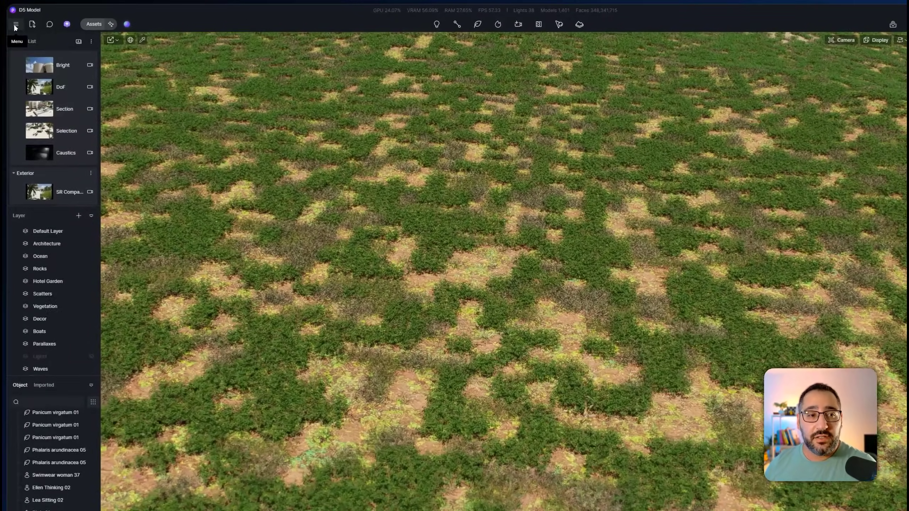
click(15, 22)
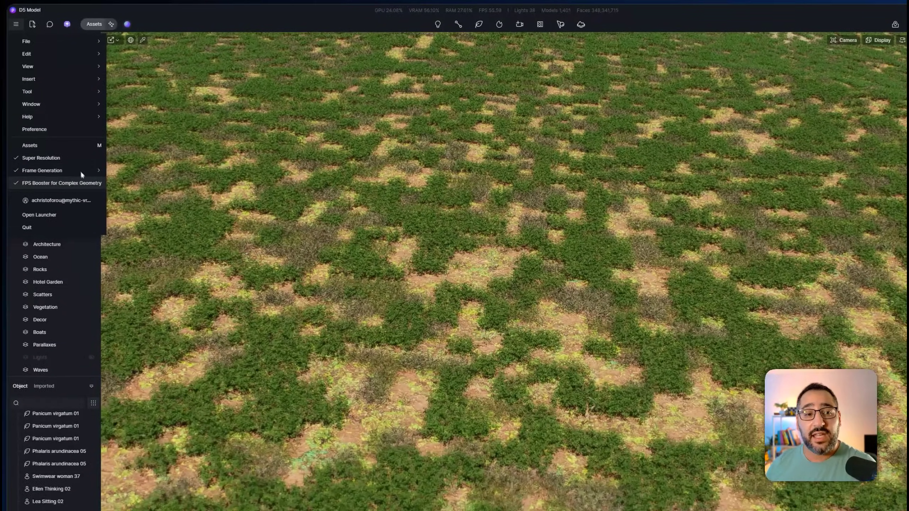
click(110, 11)
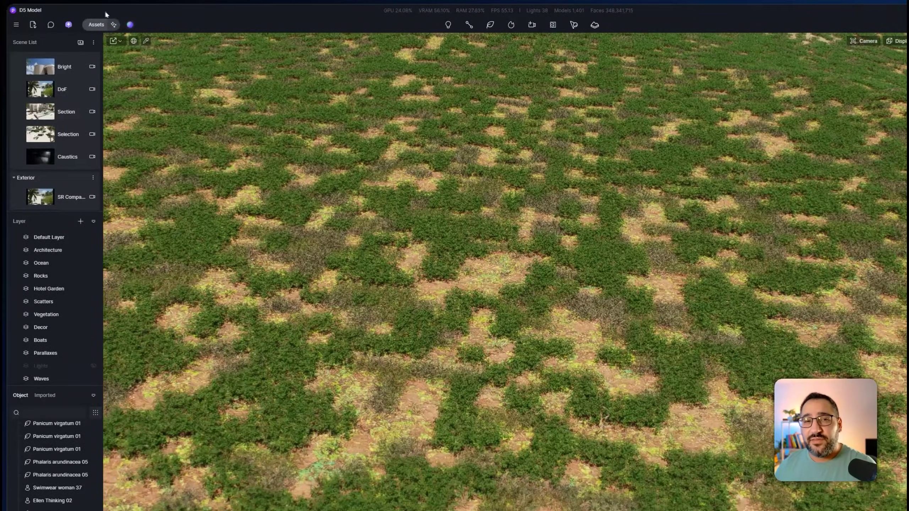
Turn Frame Generation off and back on to compare viewport smoothness over the grass scatter
click(16, 25)
mouse_move(54, 175)
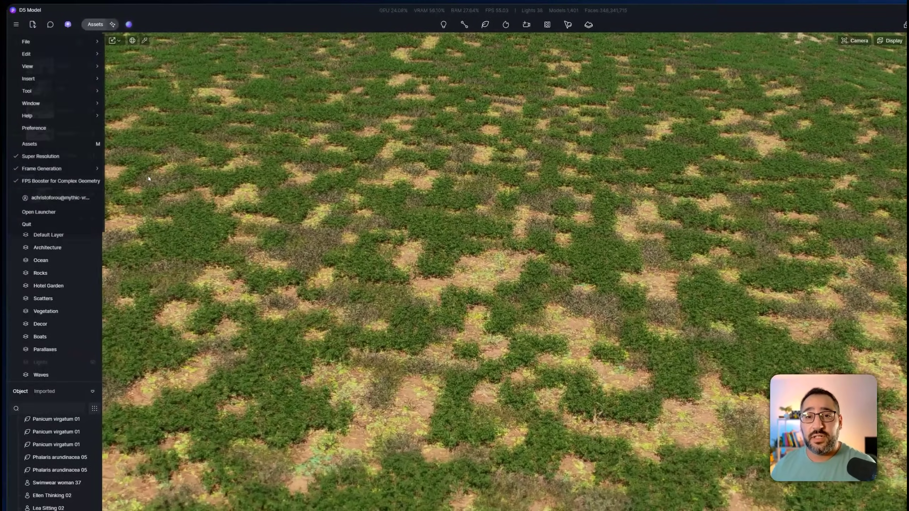
click(438, 26)
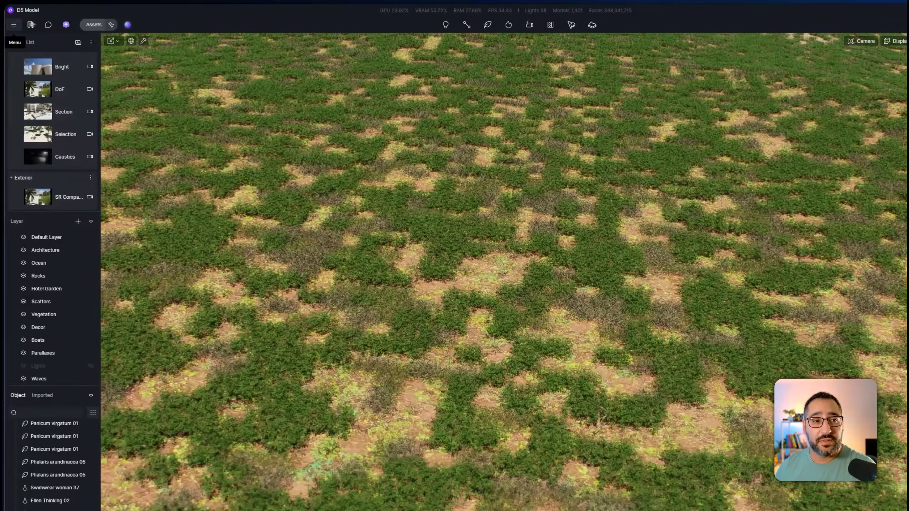
click(14, 24)
mouse_move(62, 175)
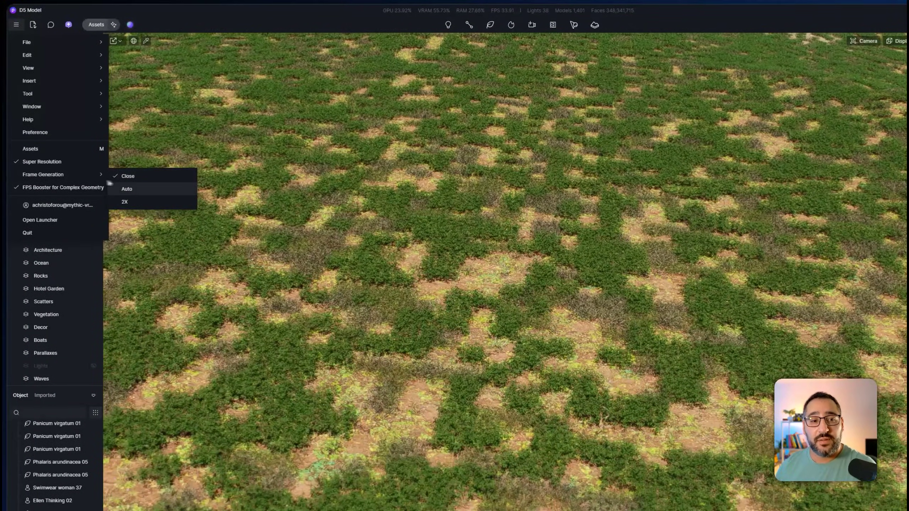
click(130, 197)
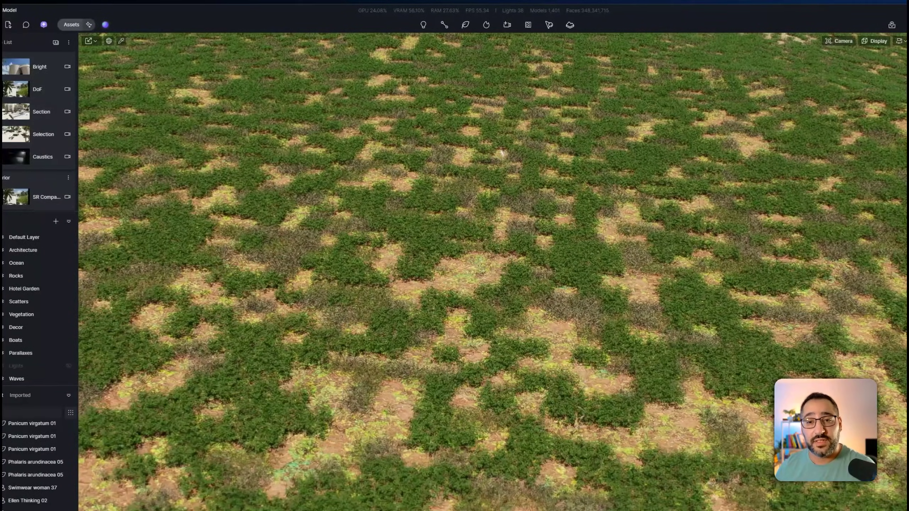
right_drag(494, 72, 512, 139)
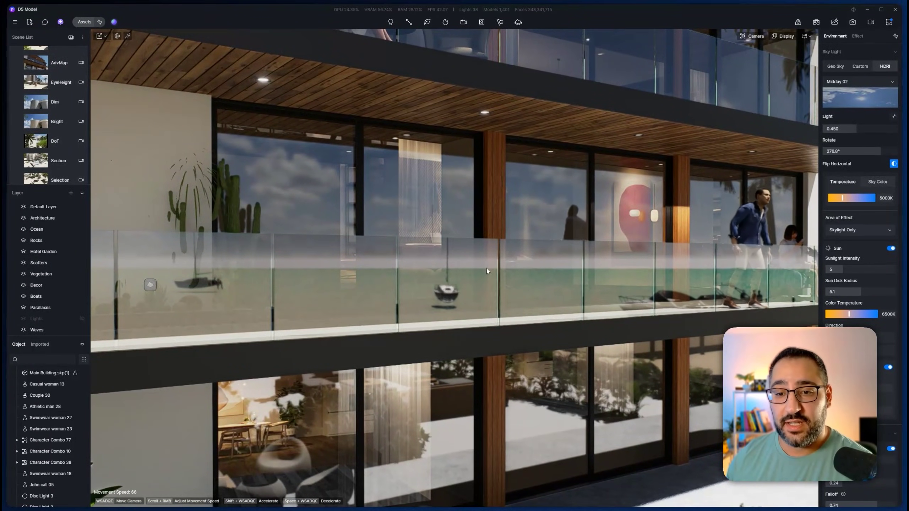
Pick the Wood Vertical material from the balcony columns, switch it from Base Color Map to Base Color and open its color for editing
click(490, 255)
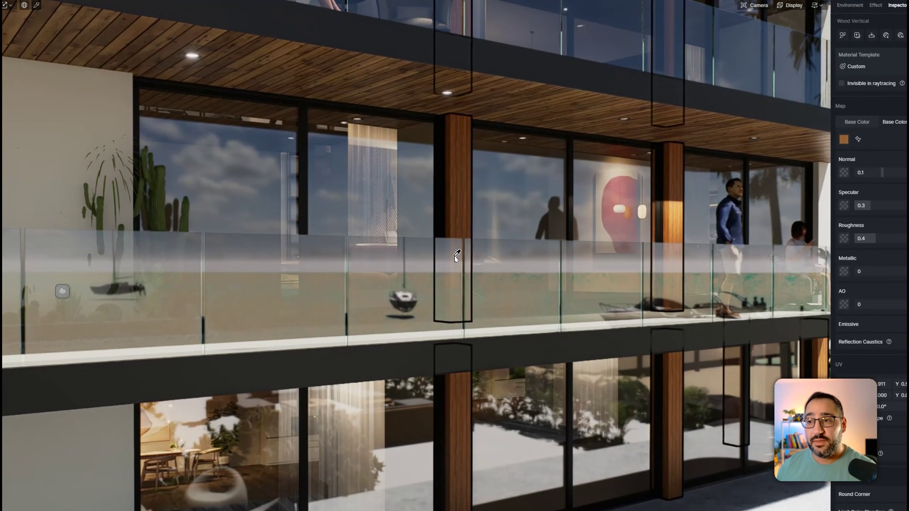
click(493, 215)
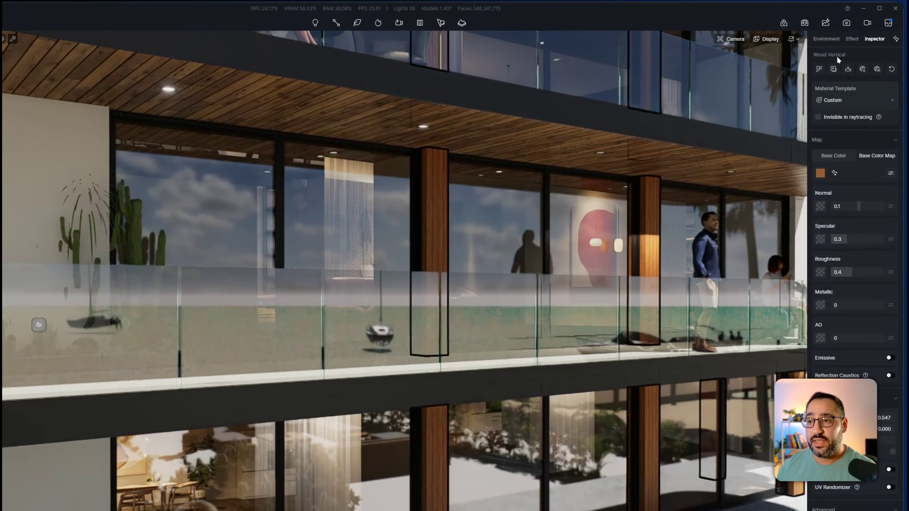
click(845, 145)
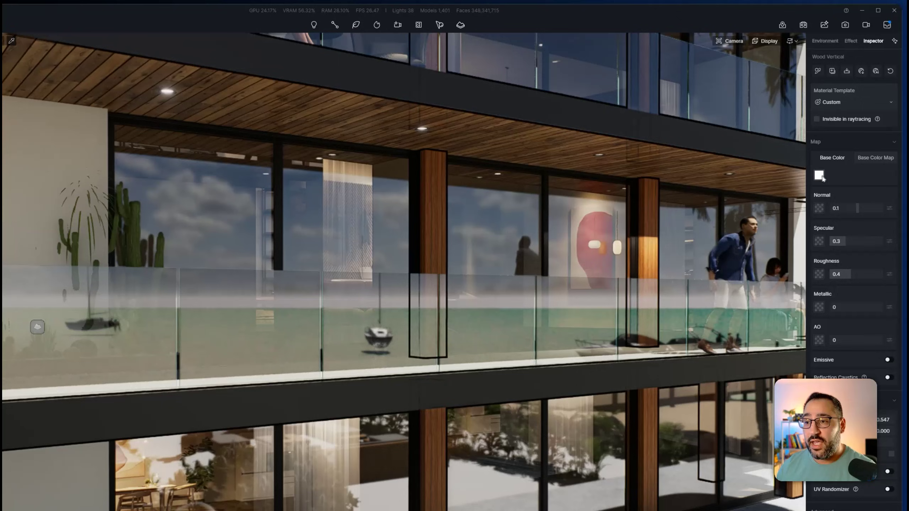
click(819, 175)
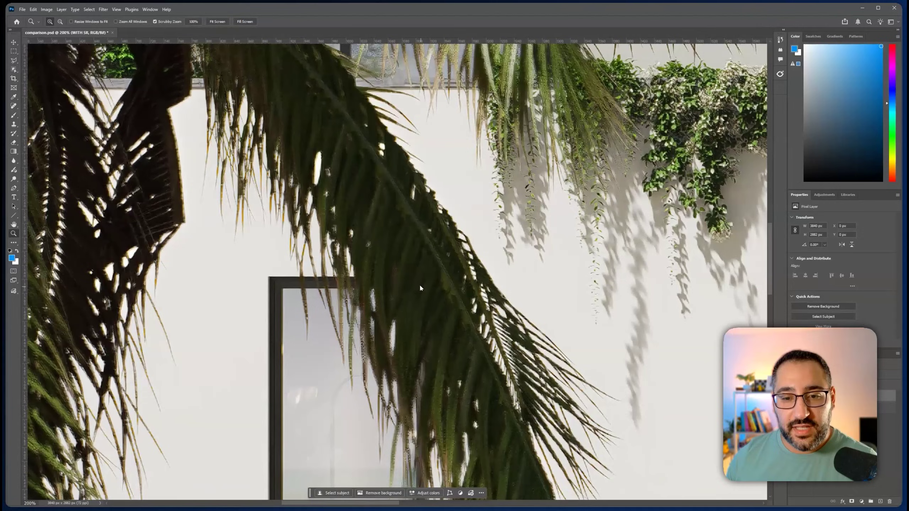
Switch to Photoshop and examine the palm fronds and hanging plants in the Super Resolution comparison.psd at close zoom
scroll(330, 264, up, 3)
scroll(418, 311, up, 3)
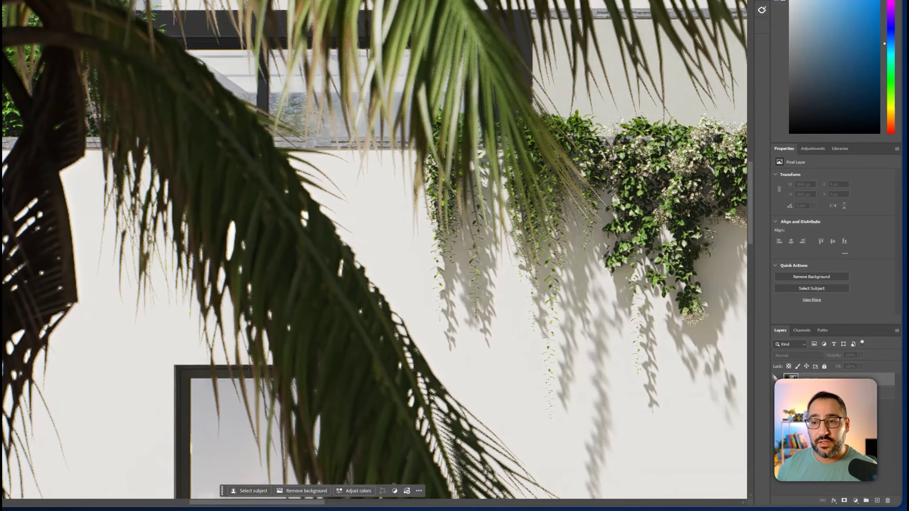
drag(671, 224, 602, 201)
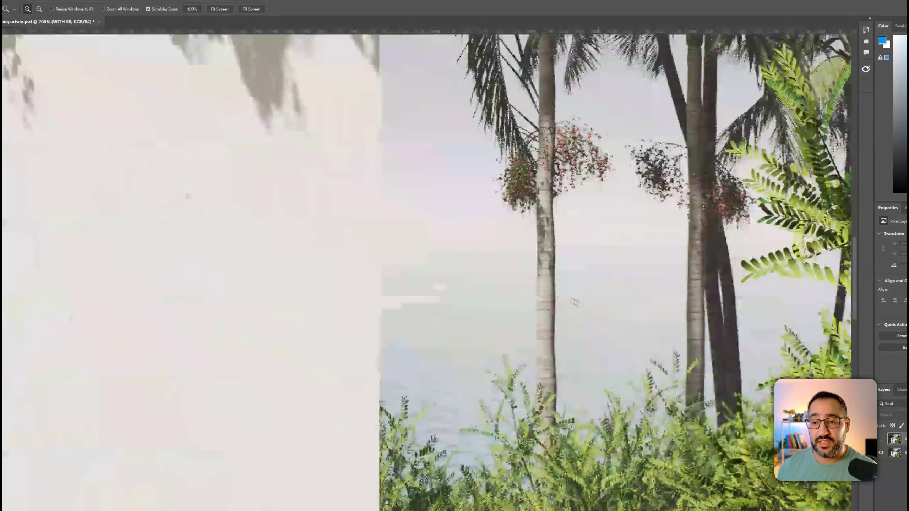
scroll(430, 250, up, 3)
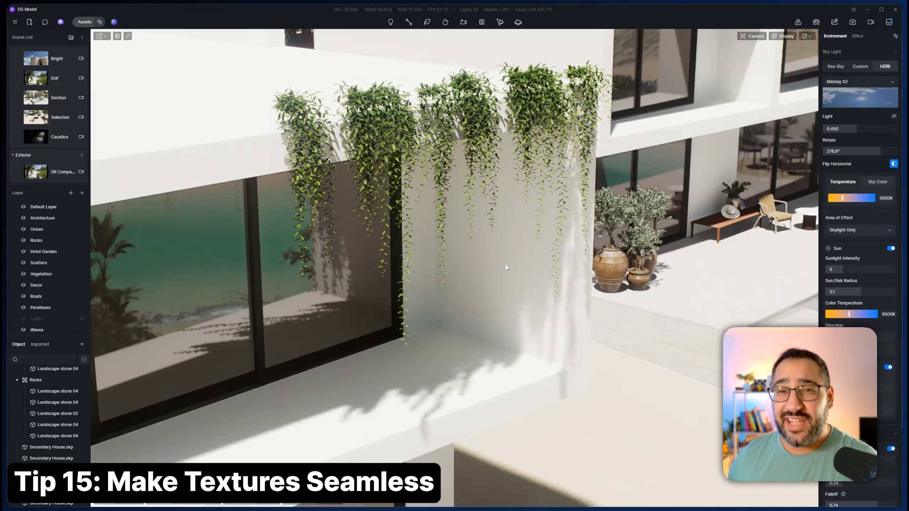
Switch back to D5 Render, pick the recessed wall's Concrete 32 material and make its base color map seamless
key(i)
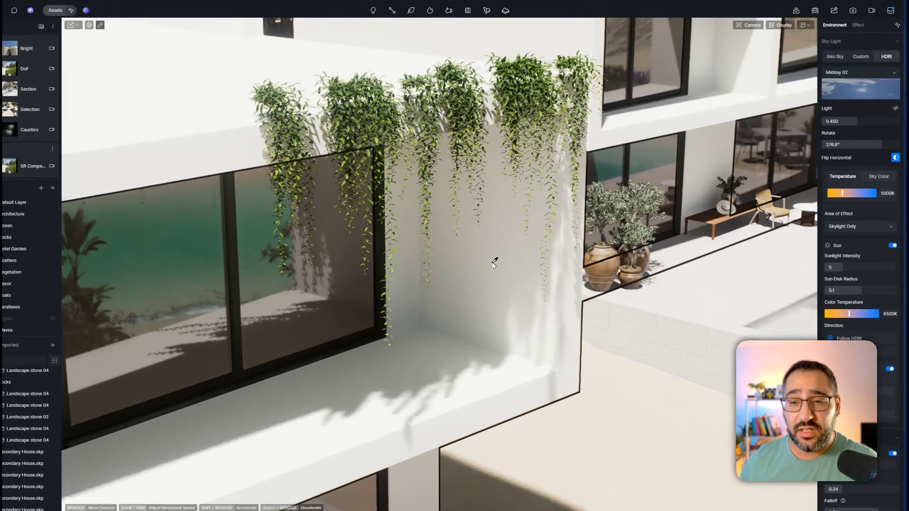
click(493, 259)
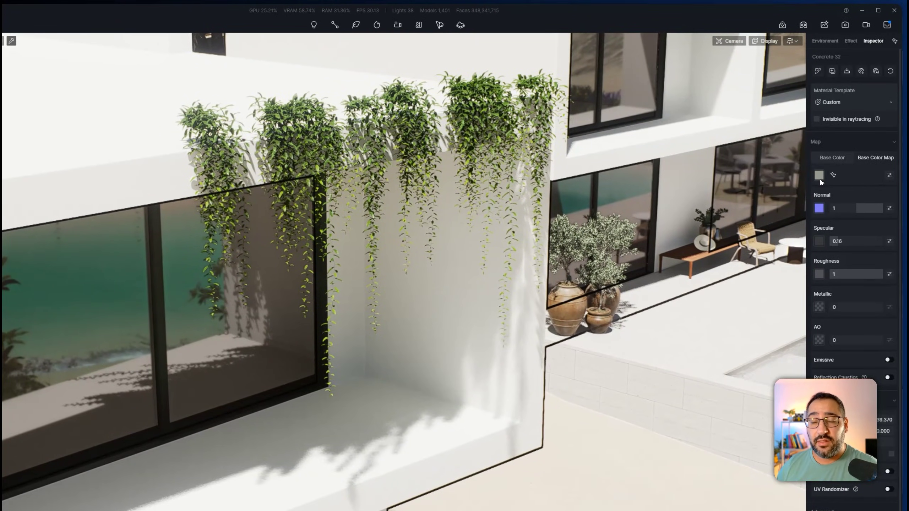
click(819, 175)
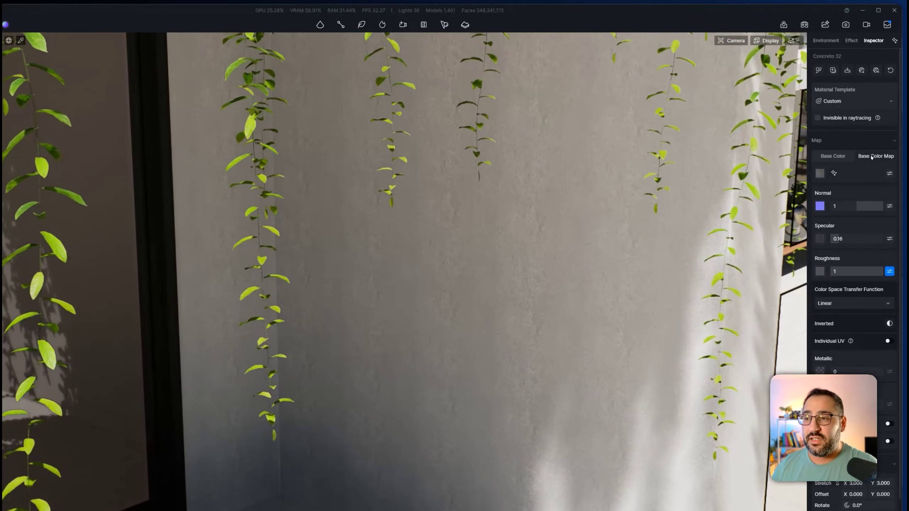
click(865, 137)
click(833, 175)
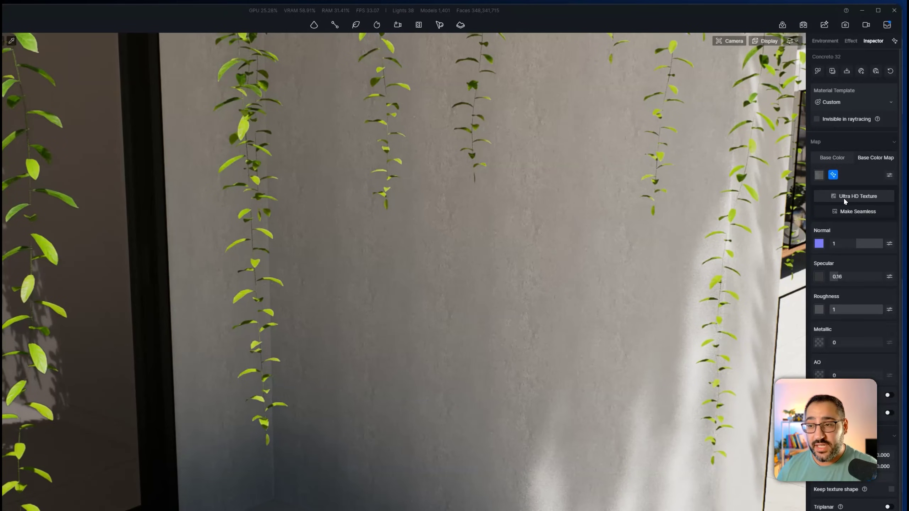
click(847, 213)
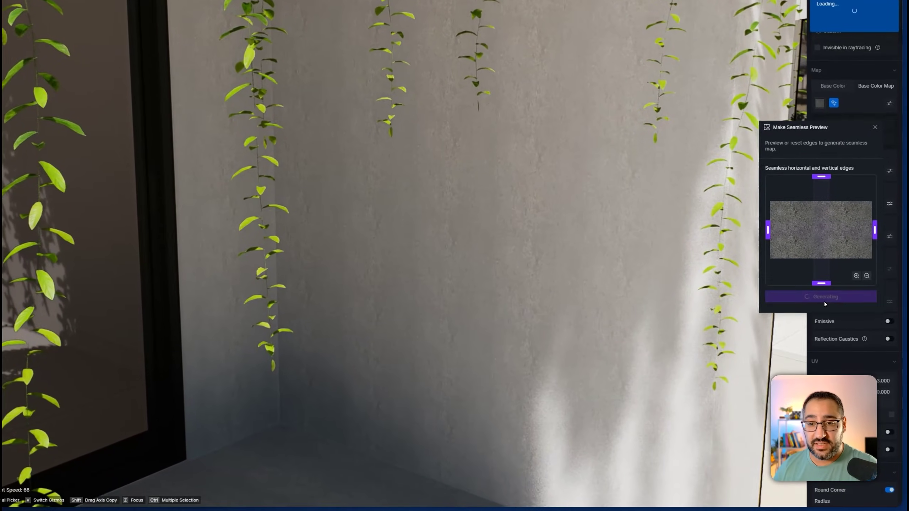
click(825, 326)
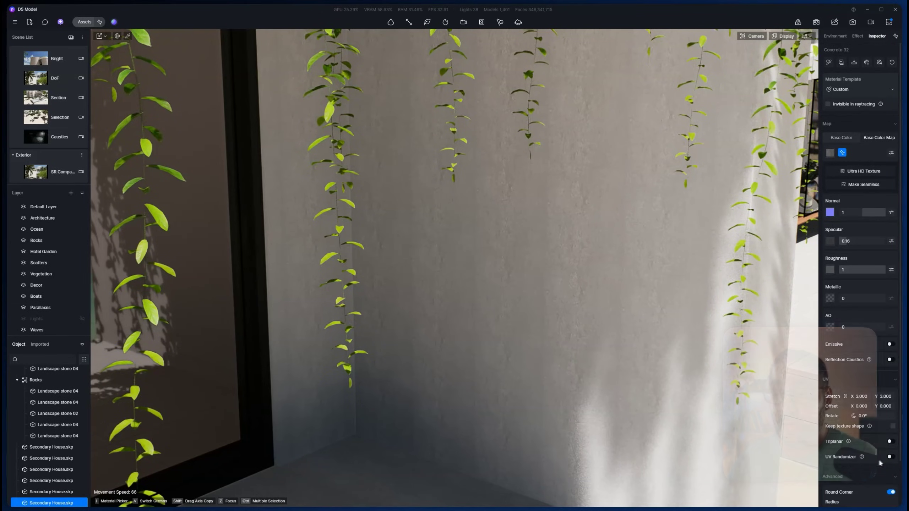
Enable UV Randomizer for the wall's concrete material and set its UV stretch to 1
click(890, 457)
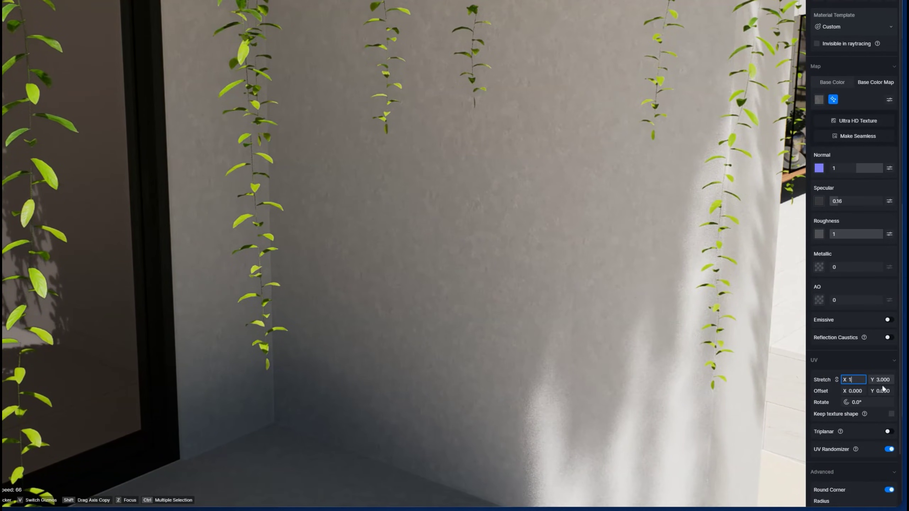
key(Return)
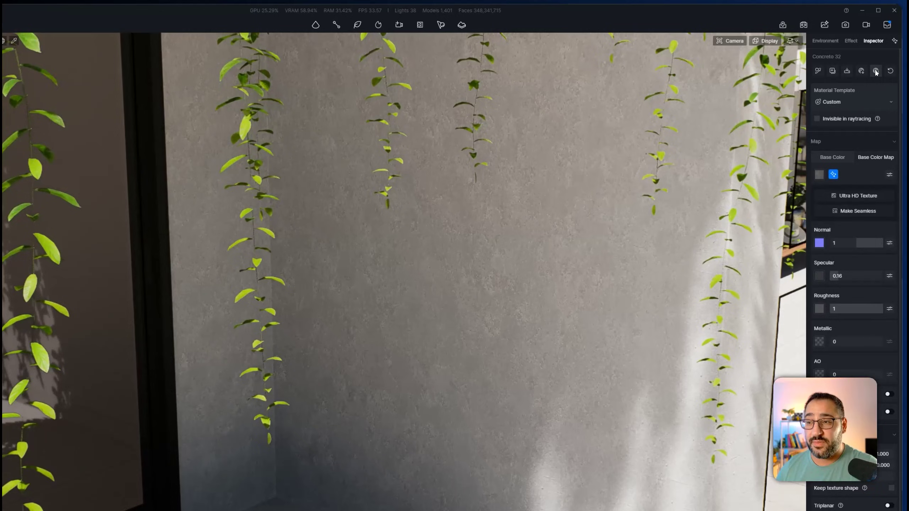
Generate additional texture maps for the wall's concrete material and reduce its AO strength
click(879, 62)
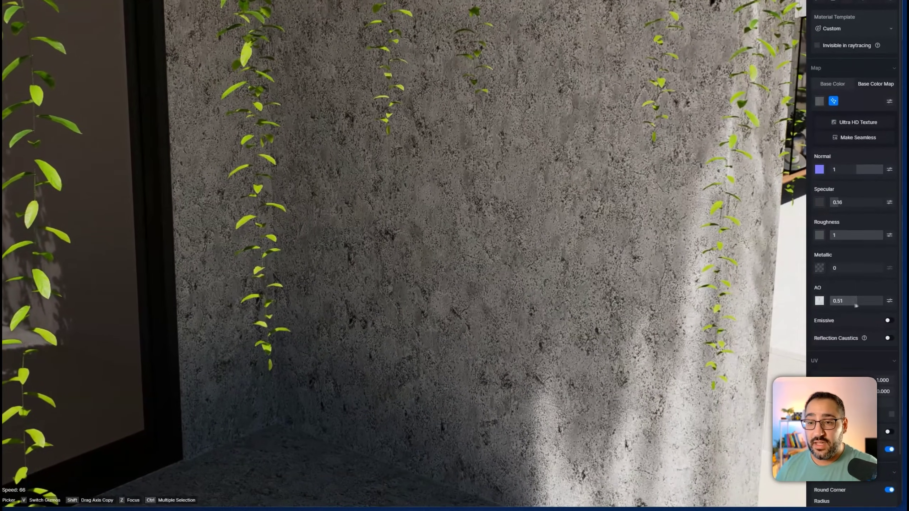
drag(874, 328, 849, 331)
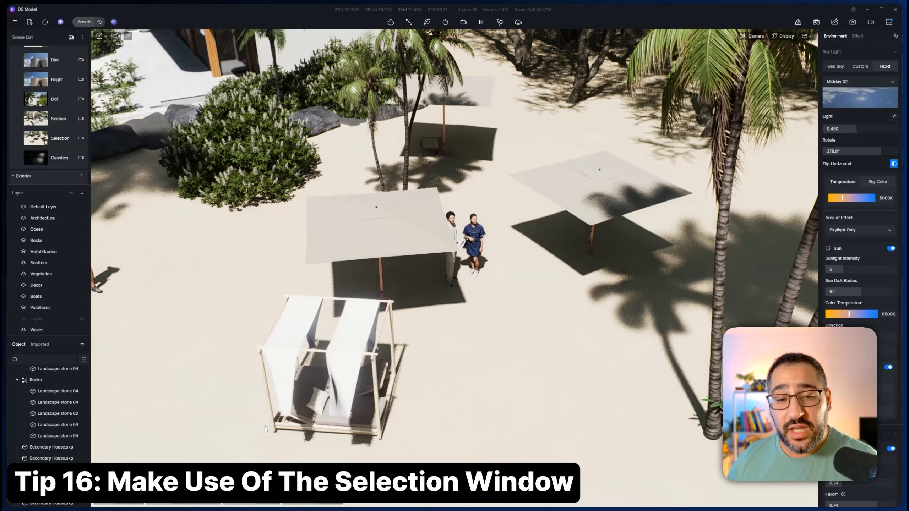
Select the beach cabana, parasols, couple and nearby plants together, then randomize their rotation and placement several times
drag(236, 443, 643, 191)
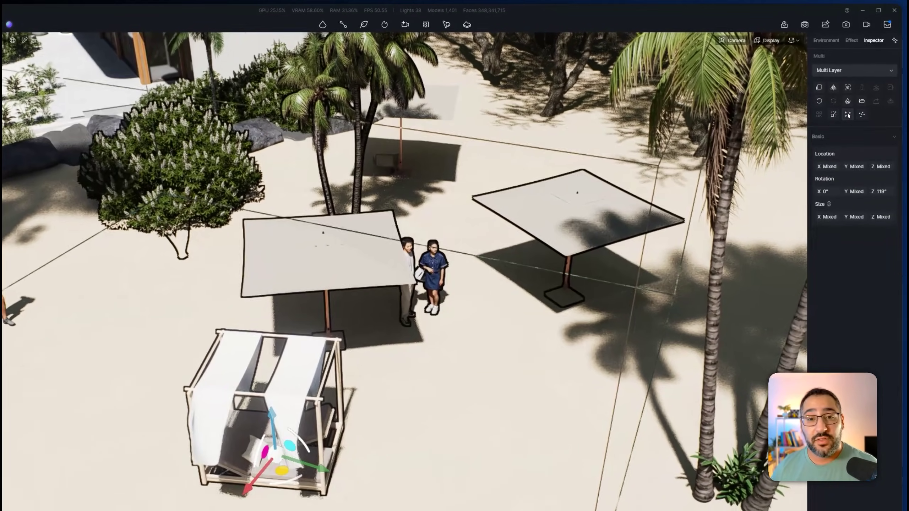
click(853, 102)
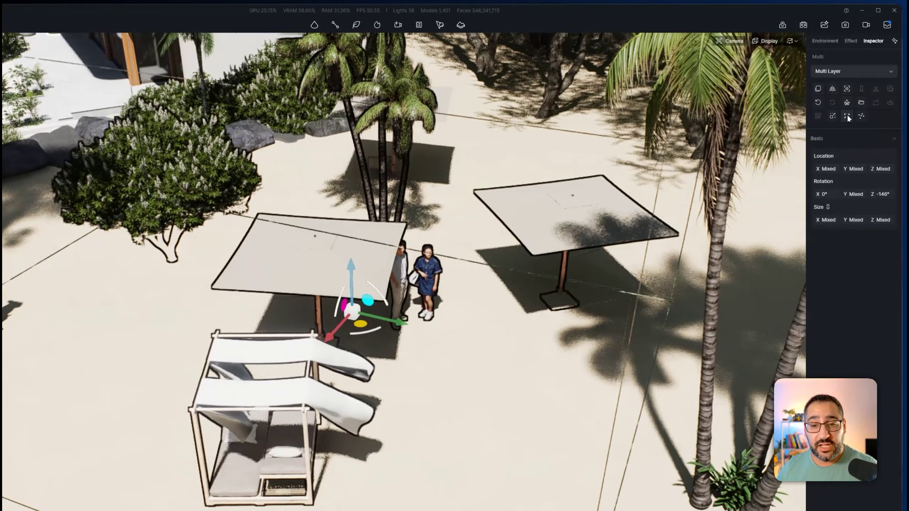
click(855, 103)
click(861, 117)
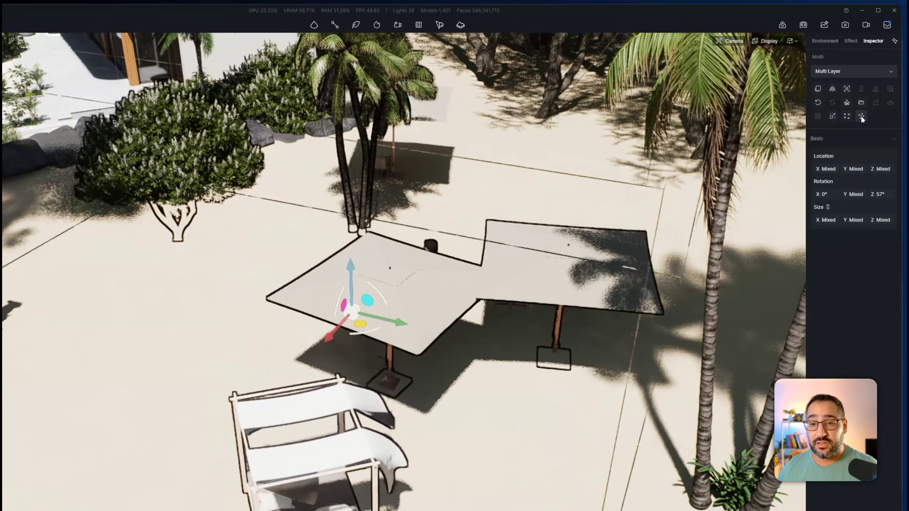
click(861, 116)
click(861, 116)
click(861, 115)
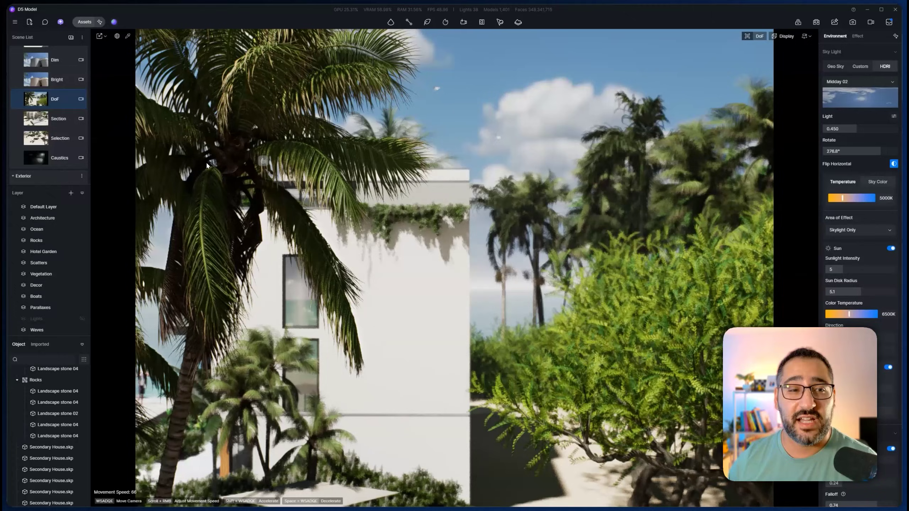
Select the DoF scene's camera, deactivate its view and keep its preview pinned while flying over to the beach
click(82, 99)
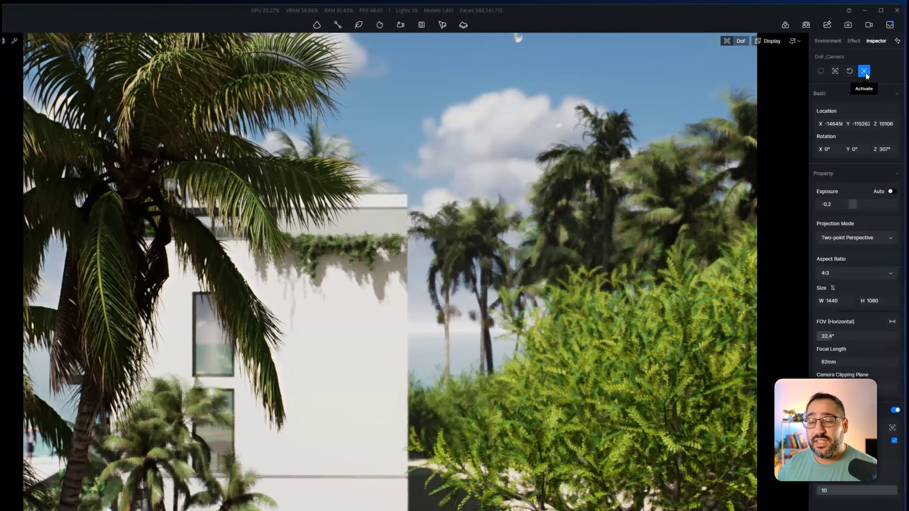
click(864, 71)
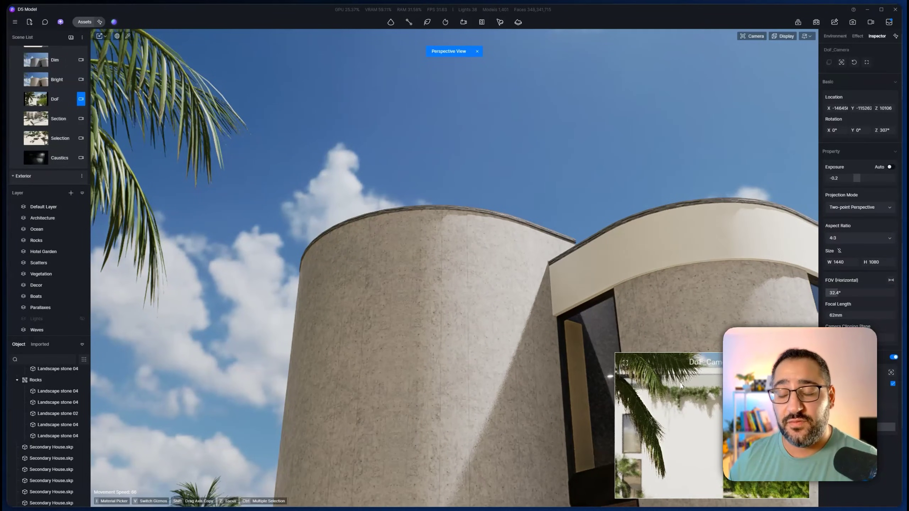
key(w)
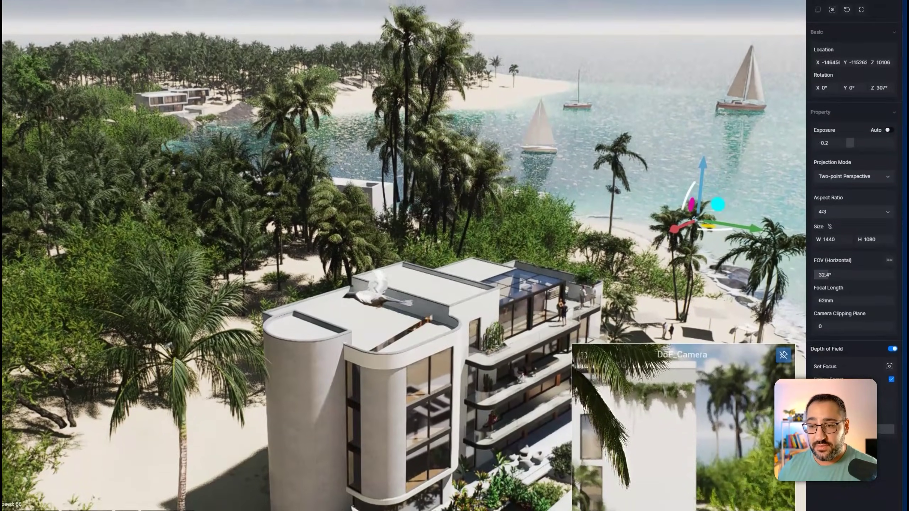
key(w)
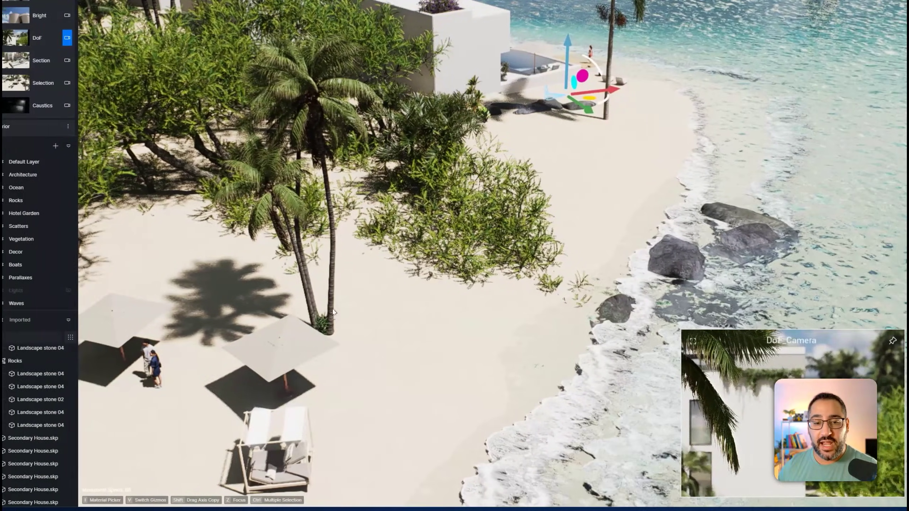
Shift the palm beside the beach parasol using the DoF camera preview, and return to the full DoF camera view
click(209, 330)
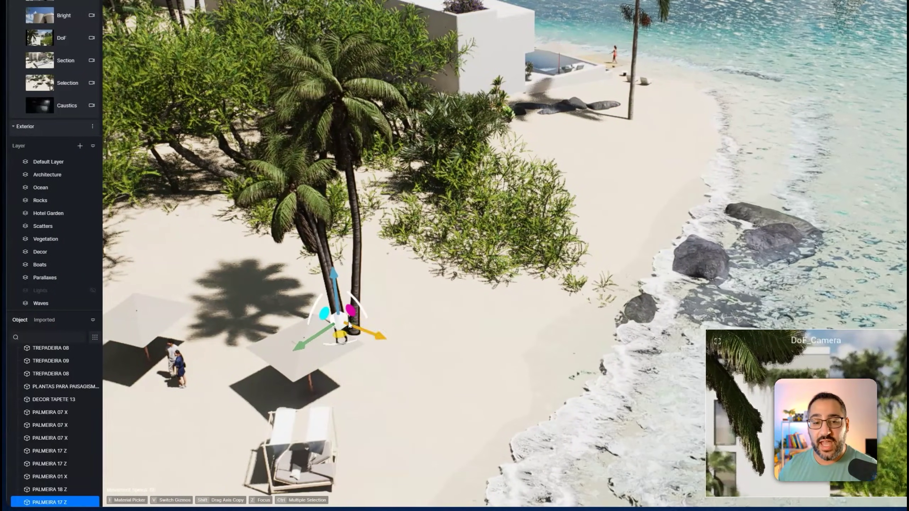
drag(344, 330, 355, 323)
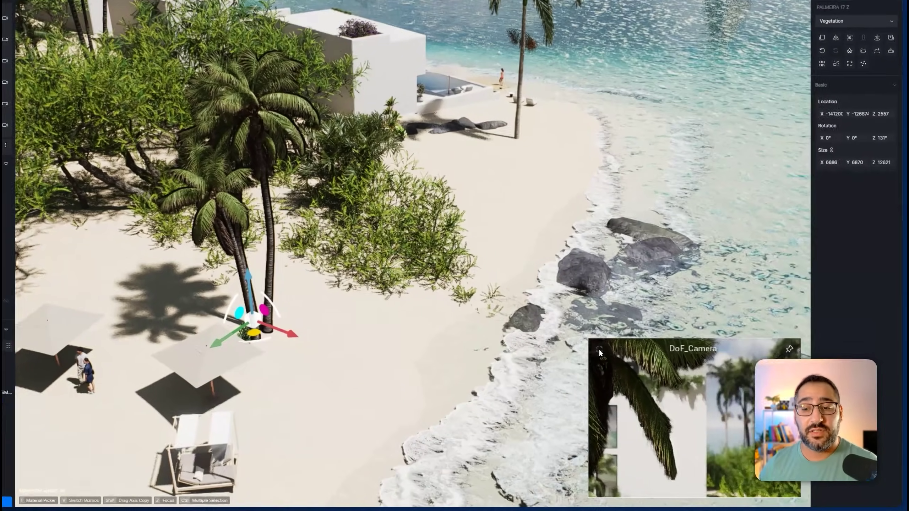
click(626, 362)
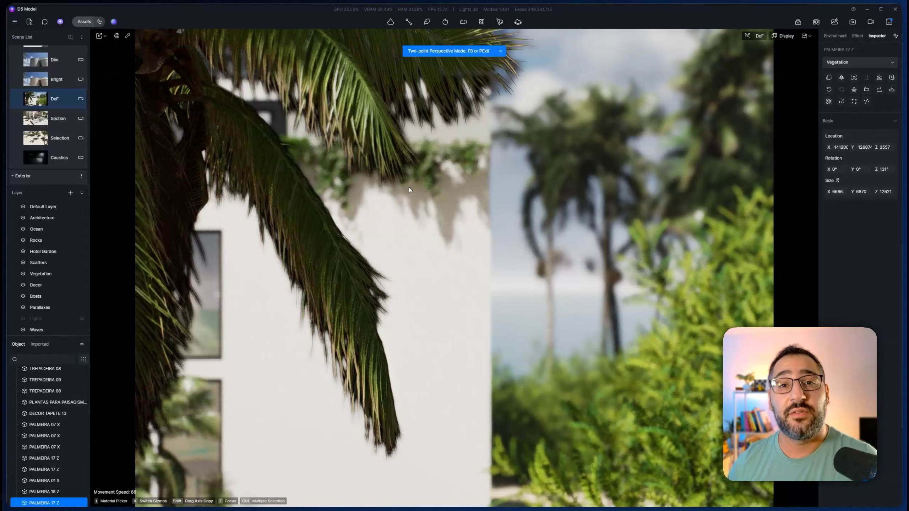
Select the DoF scene's camera and set its focus on the wall's hanging plants, and again on the foreground palm leaf
click(105, 126)
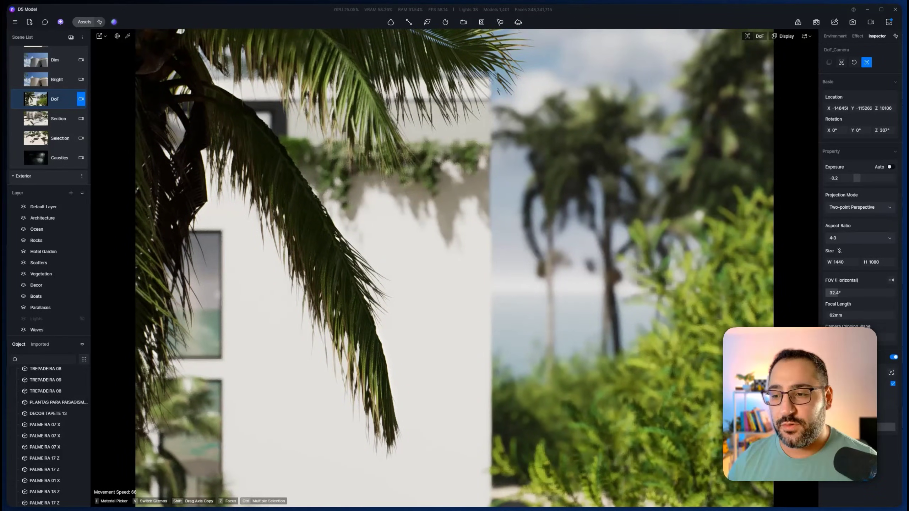
click(891, 372)
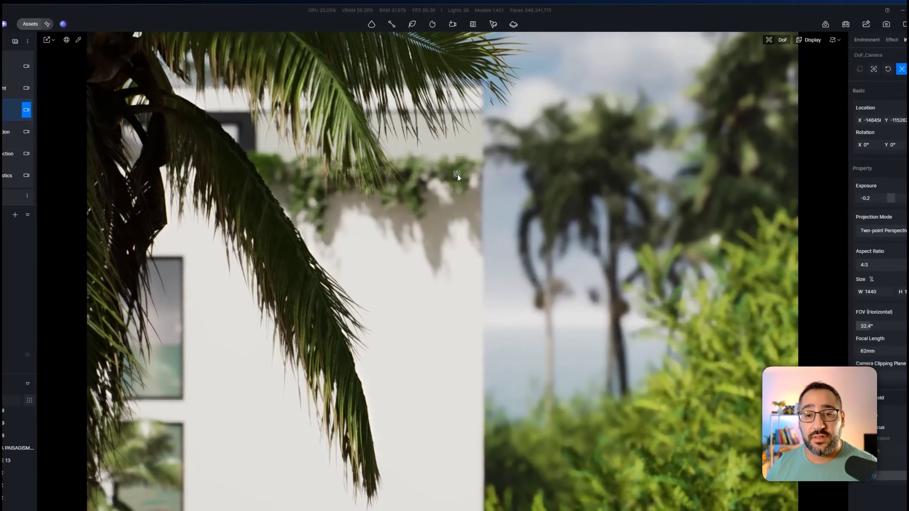
click(470, 156)
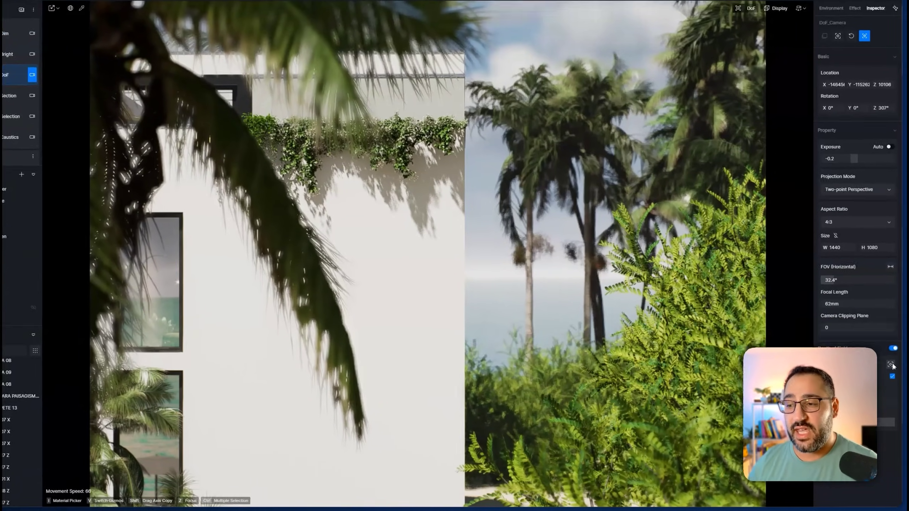
click(892, 372)
click(264, 236)
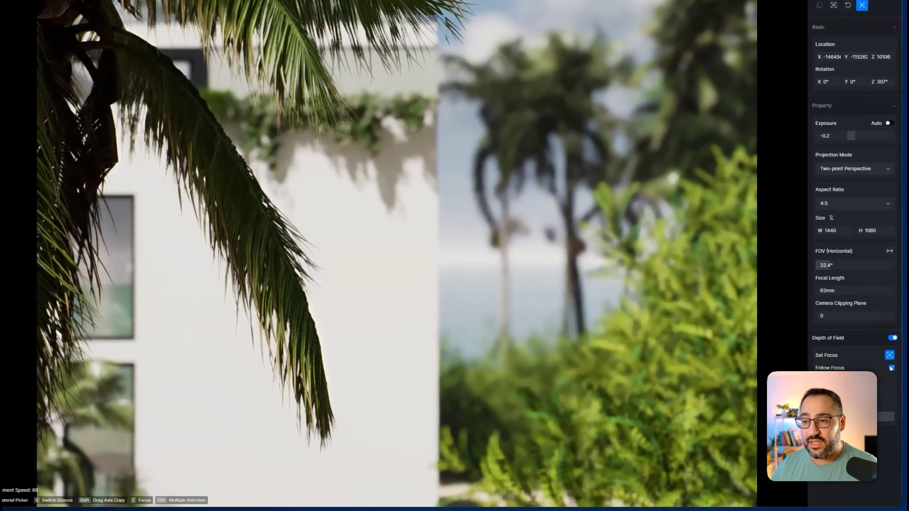
Turn off Follow Focus for the DoF camera and set its focus distance to 50 m
click(891, 368)
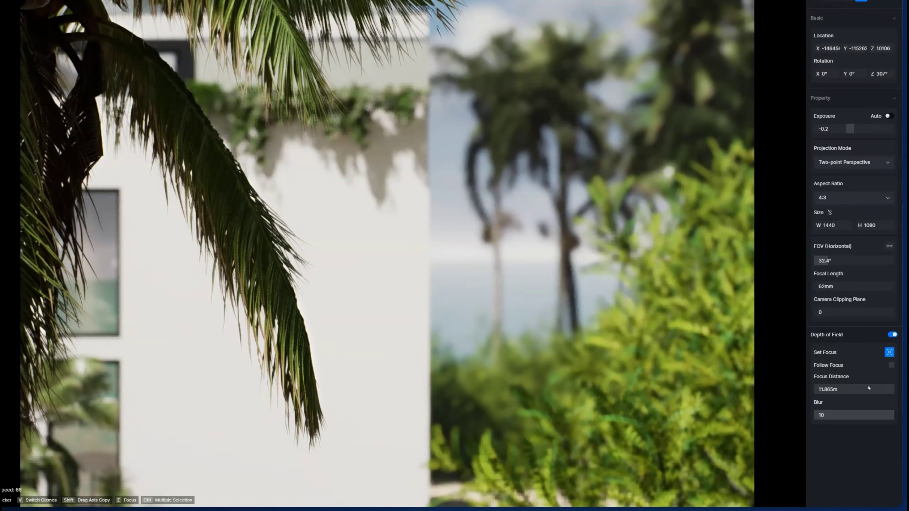
click(856, 391)
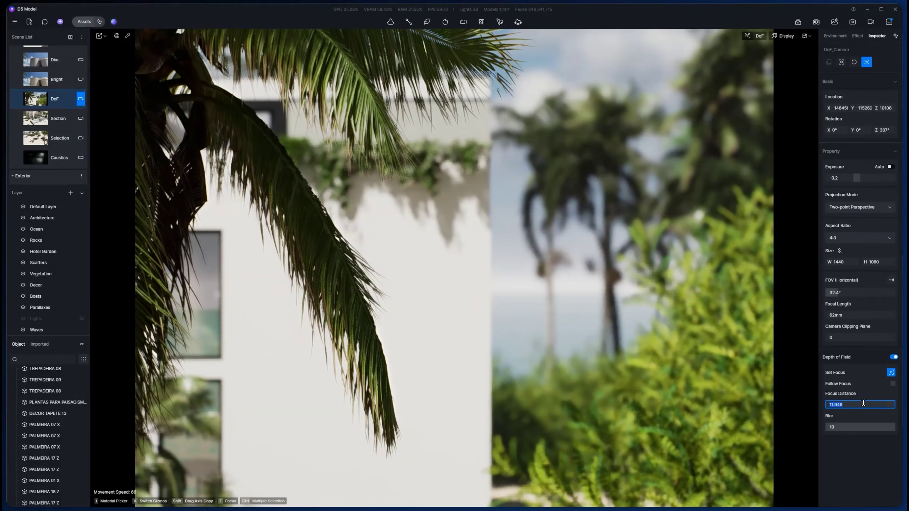
text(50)
key(Return)
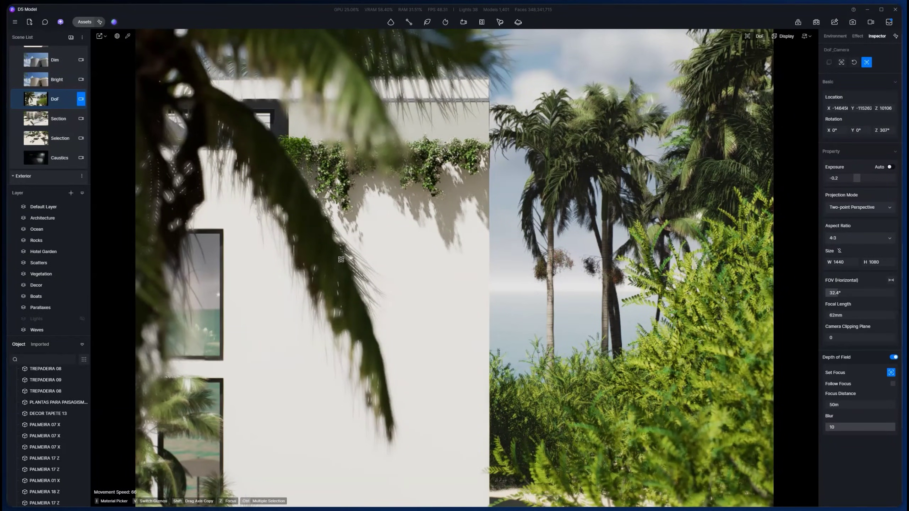
Refocus the camera on the foreground palm leaf with Follow Focus enabled, and adjust the depth-of-field blur
click(342, 259)
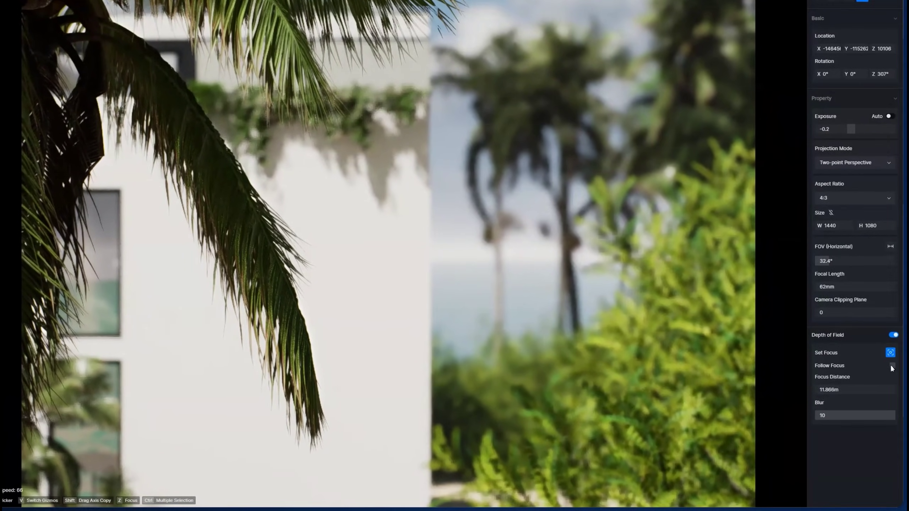
click(893, 384)
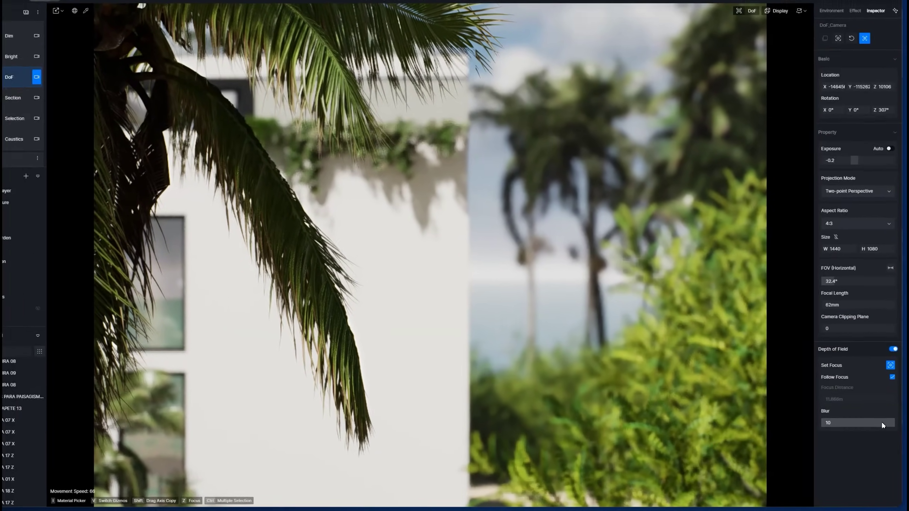
drag(881, 426, 906, 416)
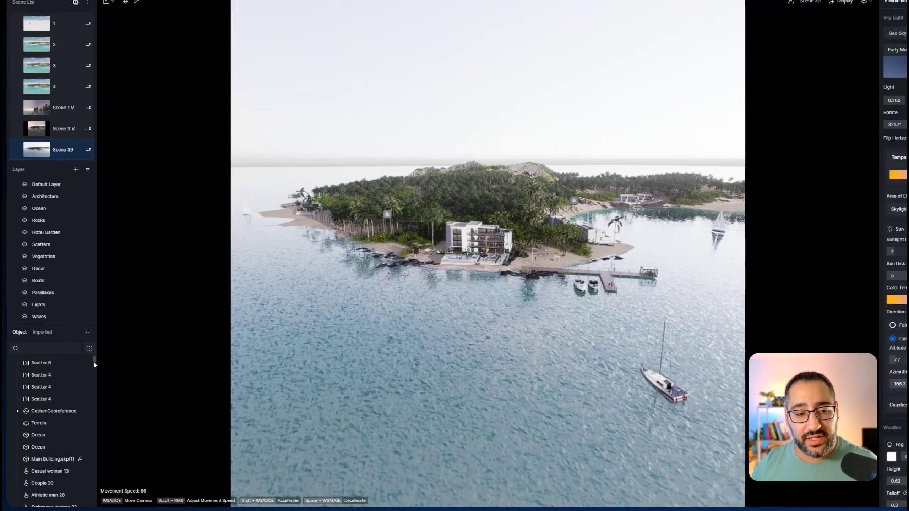
Filter the scene's object list to lights only, and again to models only
drag(88, 370, 95, 340)
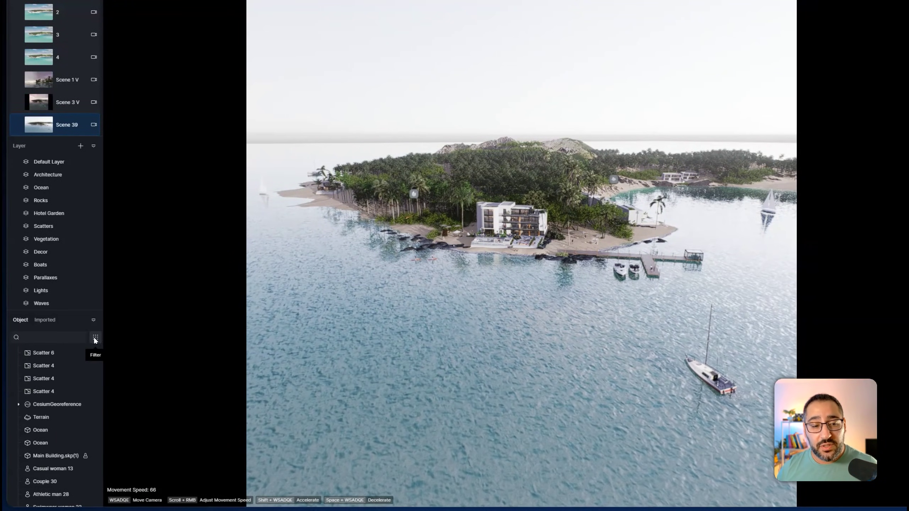
click(95, 338)
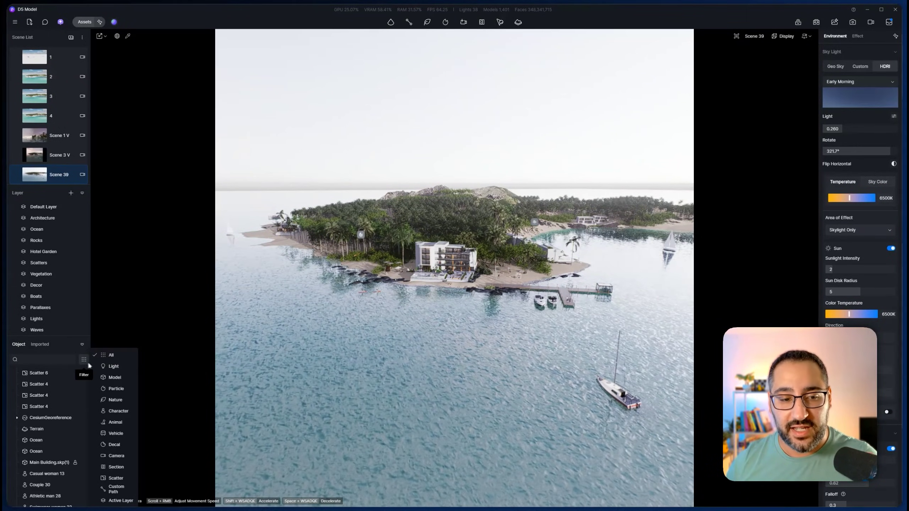
click(113, 366)
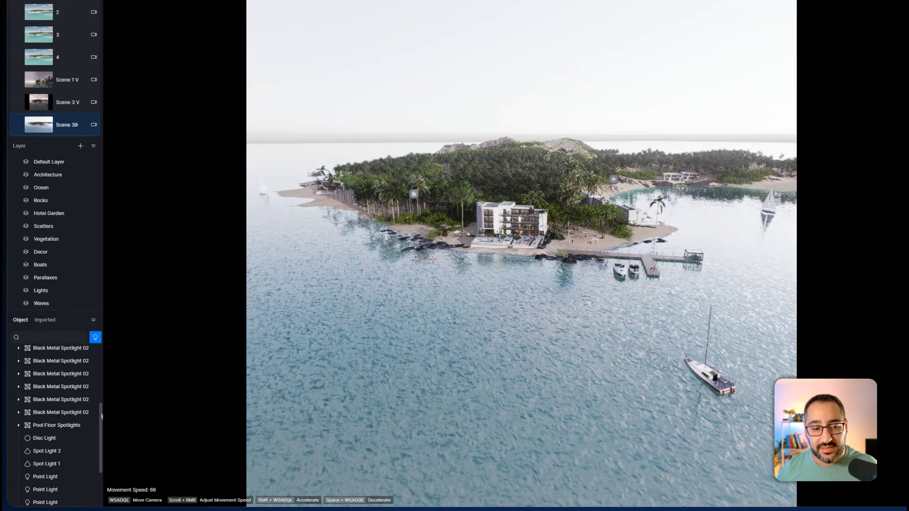
click(95, 338)
click(144, 358)
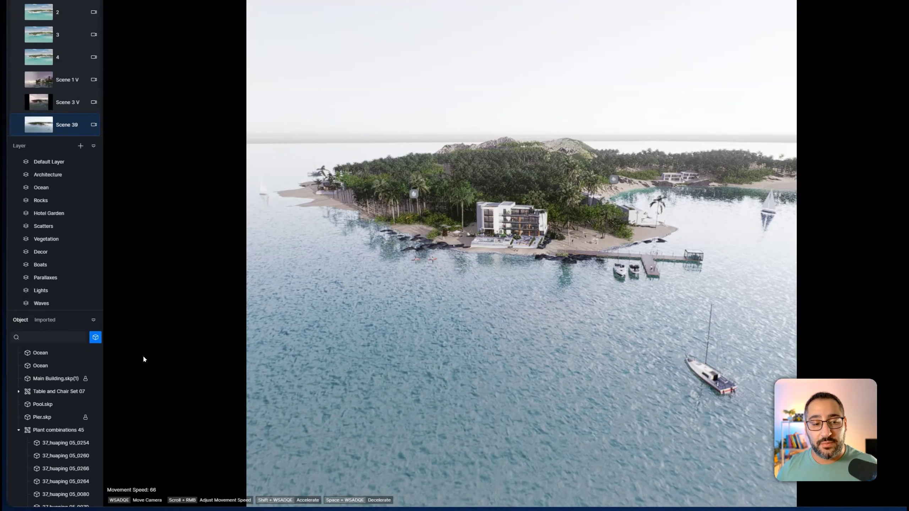
Reset the object filter to All and search the object list for "scat"
click(95, 337)
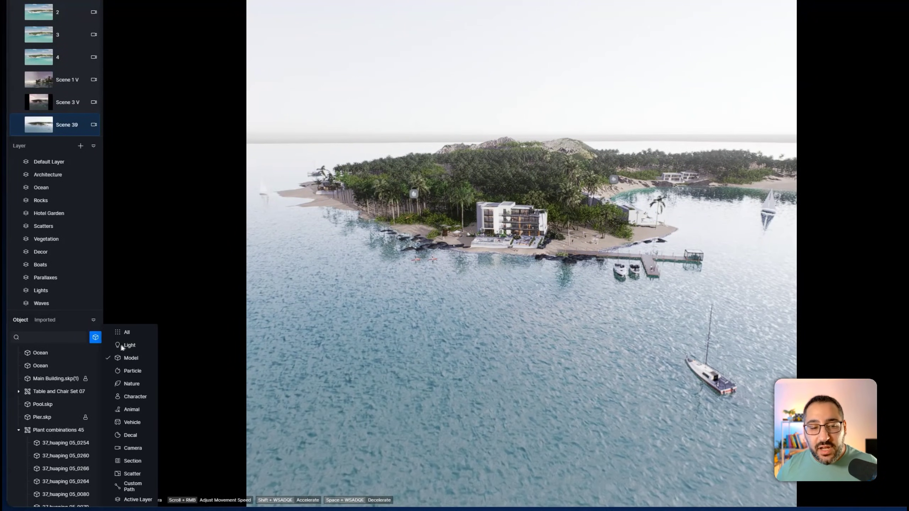
click(116, 333)
text(scat)
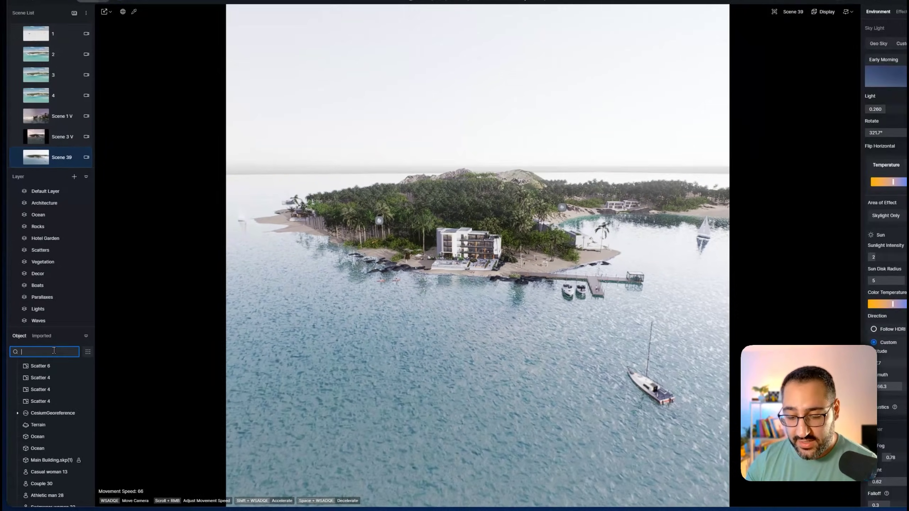
Filter the object list to Scatter objects with the search text cleared, and return the filter to All
click(95, 338)
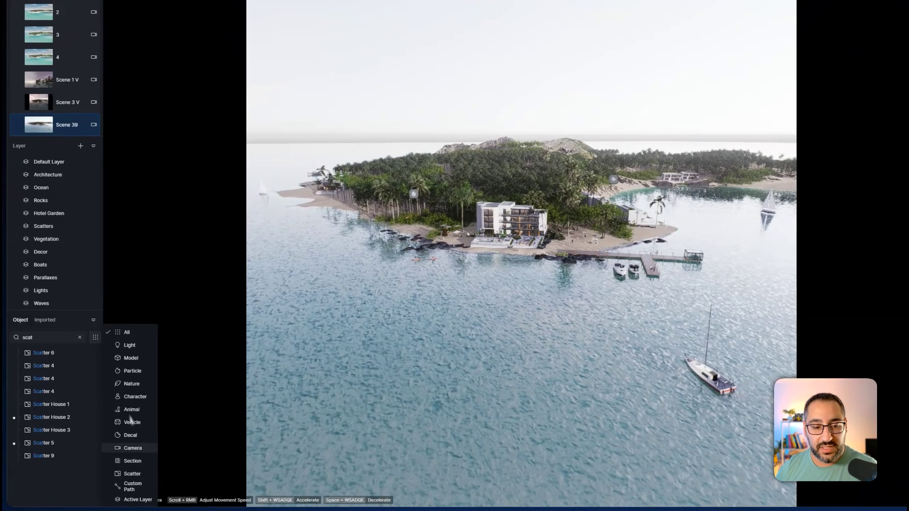
click(142, 473)
click(80, 337)
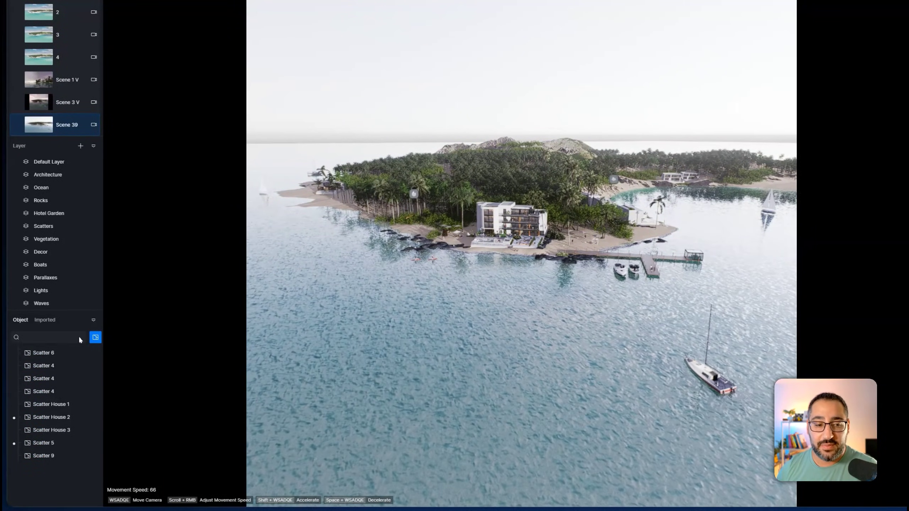
click(100, 340)
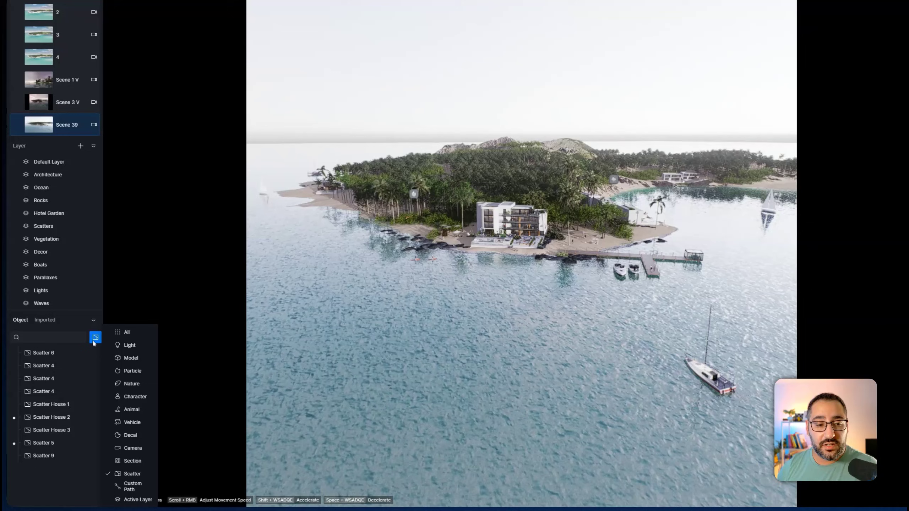
click(129, 331)
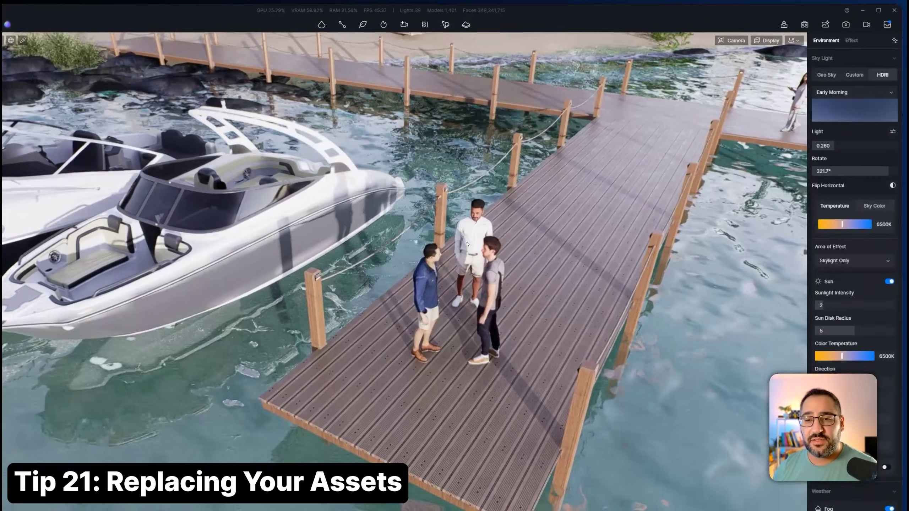
Select the man in the white shirt on the pier and open asset replacement, limited to dynamic characters
click(517, 220)
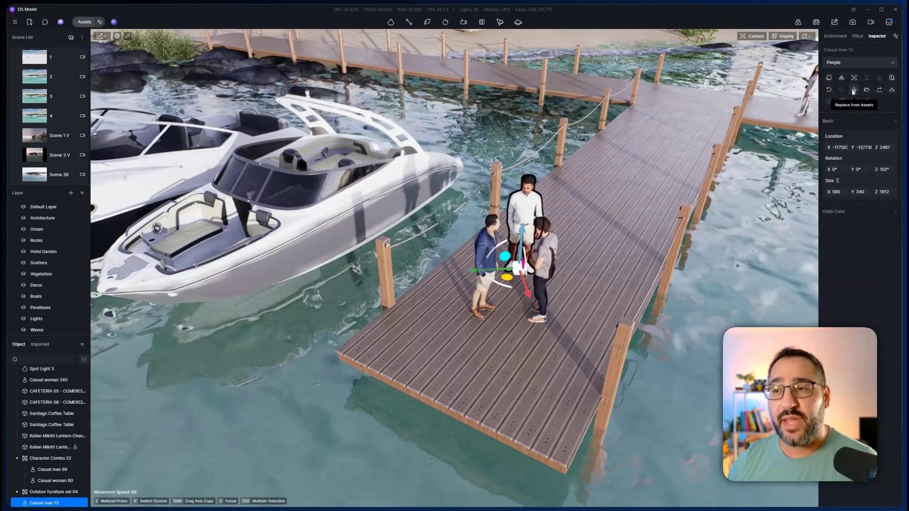
click(854, 90)
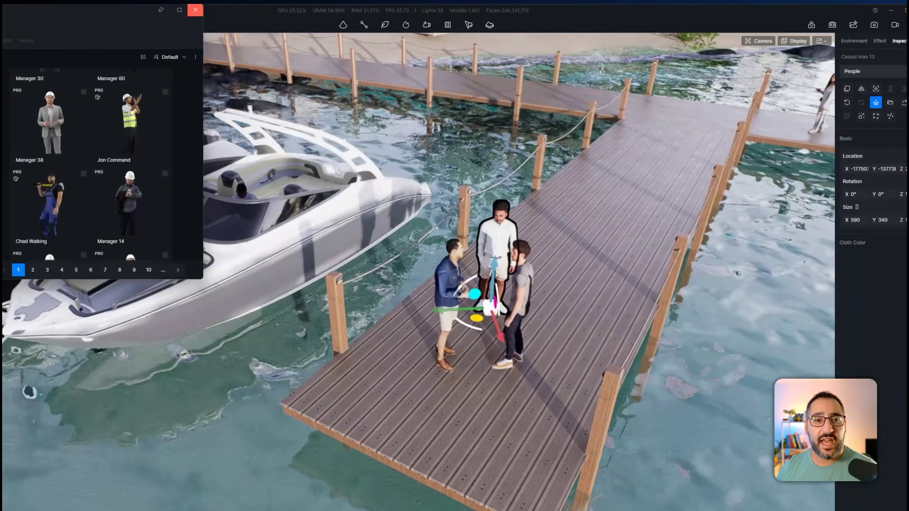
click(217, 53)
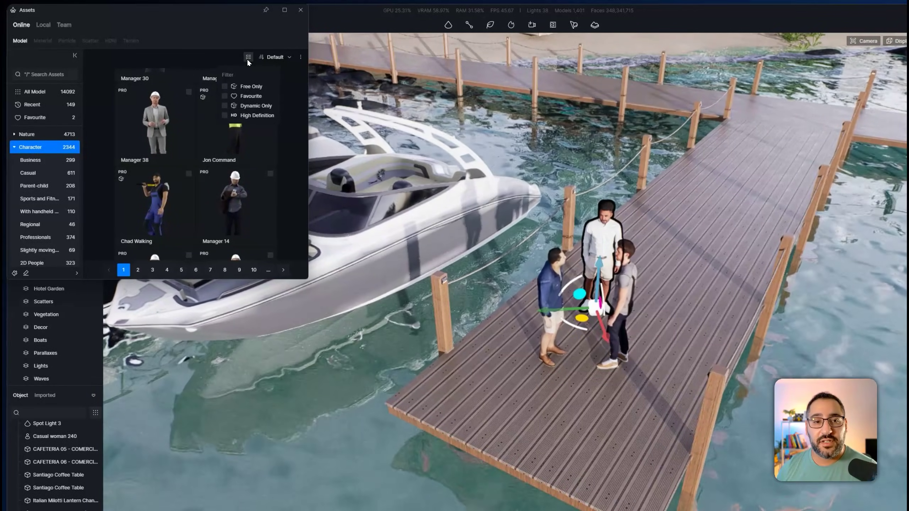
click(225, 105)
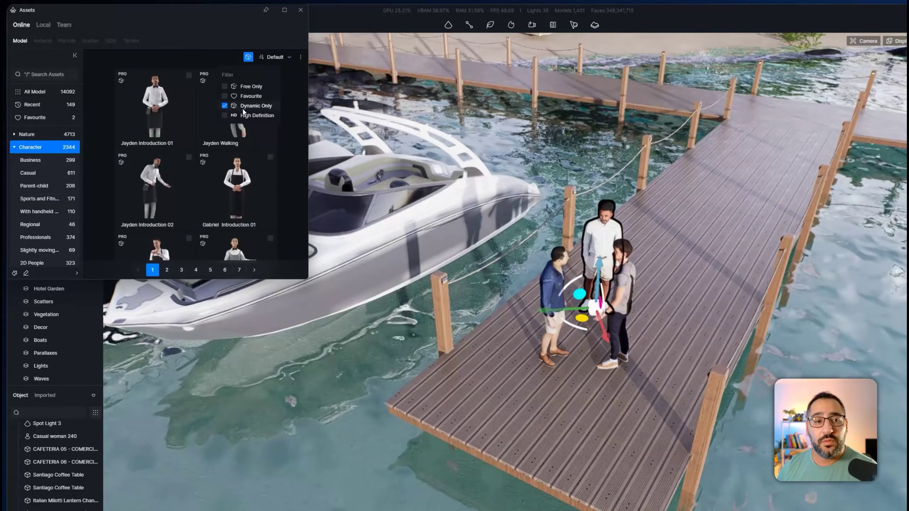
Replace the selected man with the George Walking 01 character from the Casual category
click(36, 173)
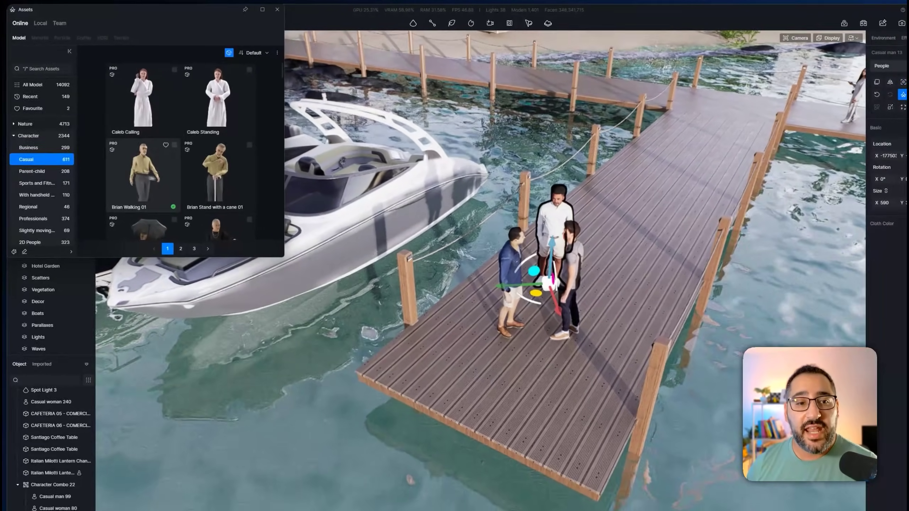
scroll(273, 169, down, 2)
scroll(241, 168, down, 2)
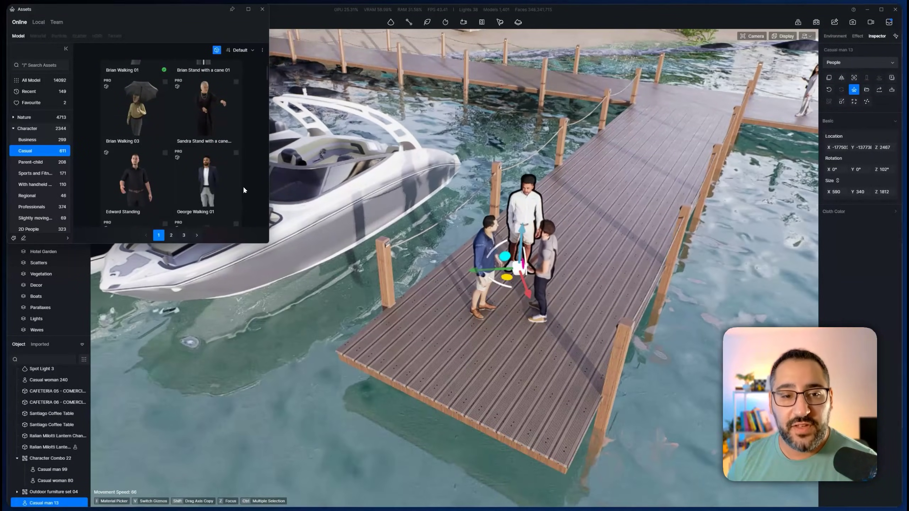
click(235, 154)
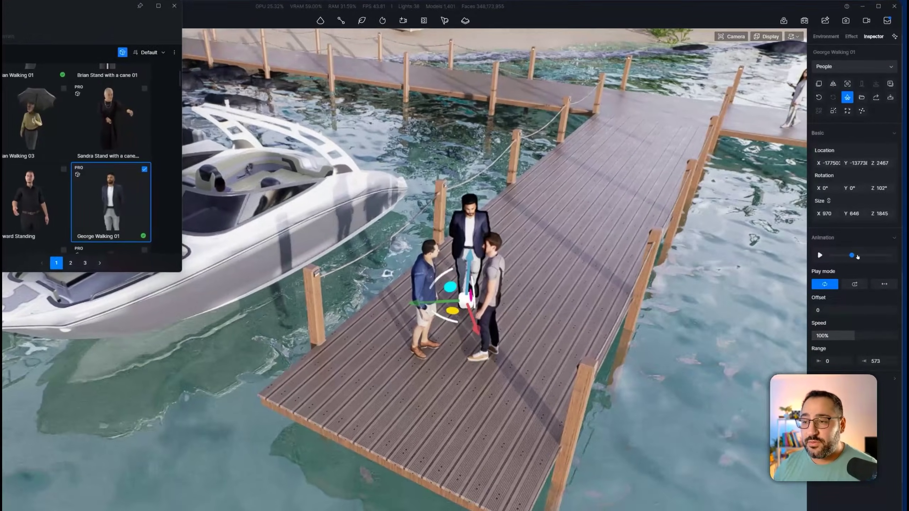
Preview the replacement character's animation and raise its playback speed to about 158%
click(852, 229)
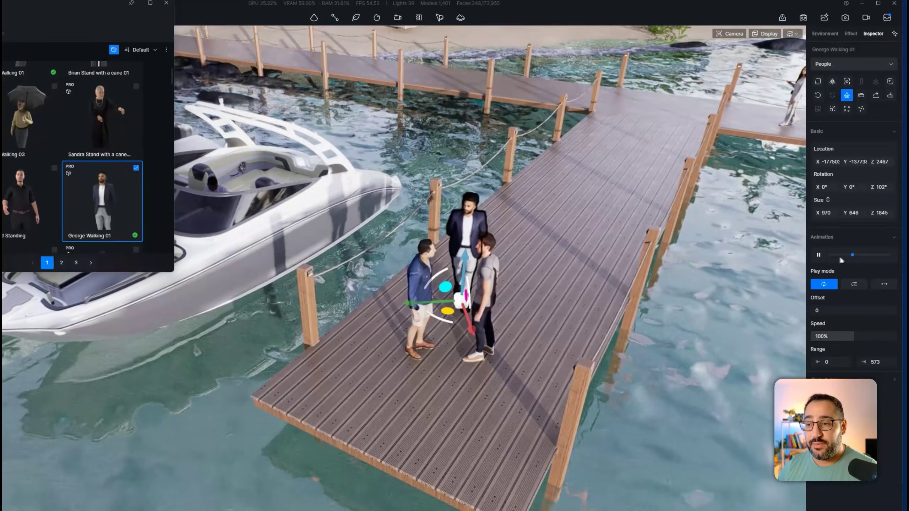
click(818, 255)
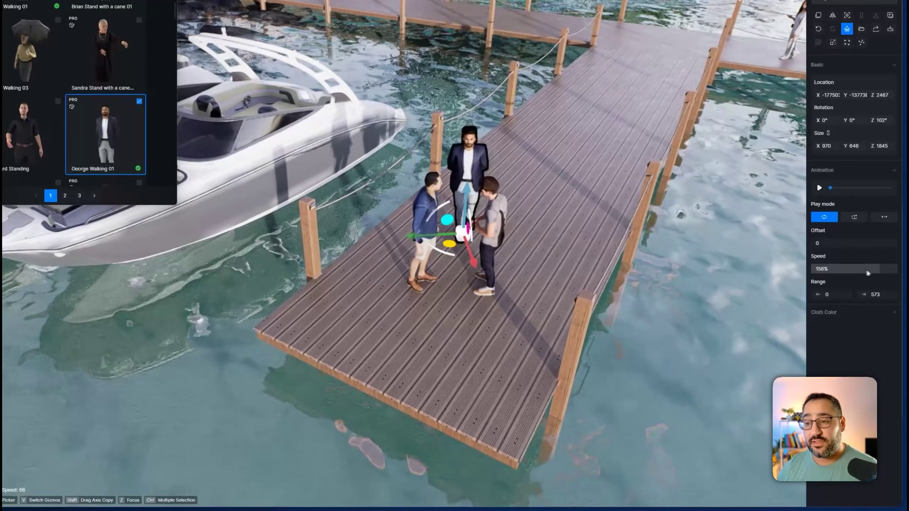
drag(860, 299, 882, 299)
click(818, 191)
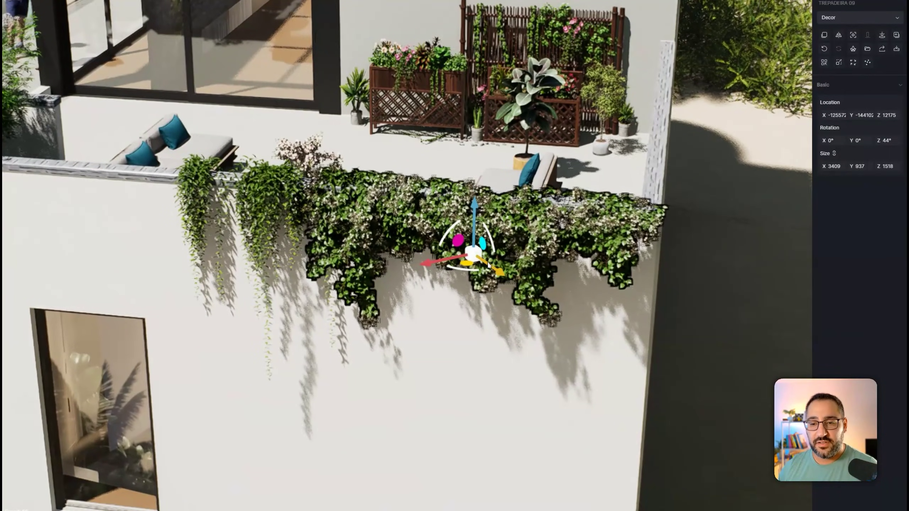
Switch the gizmo to local axes and slide the climbing plant along the terrace parapet
mouse_move(489, 265)
mouse_down()
mouse_move(505, 287)
mouse_move(493, 272)
mouse_up()
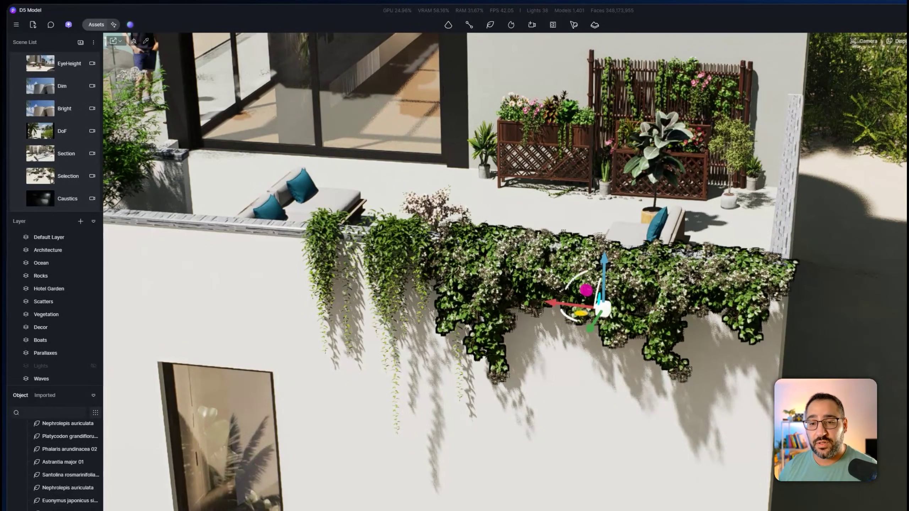
click(117, 36)
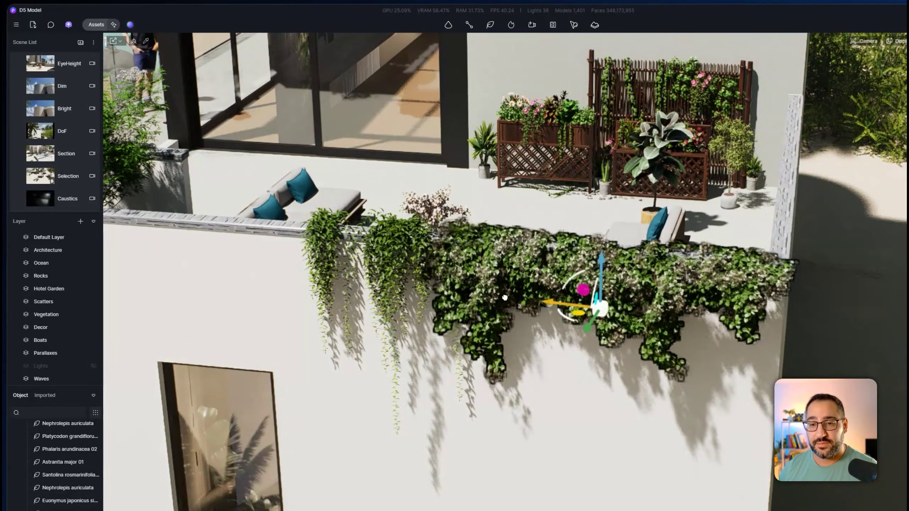
mouse_move(551, 304)
mouse_down()
mouse_move(359, 272)
mouse_move(545, 306)
mouse_up()
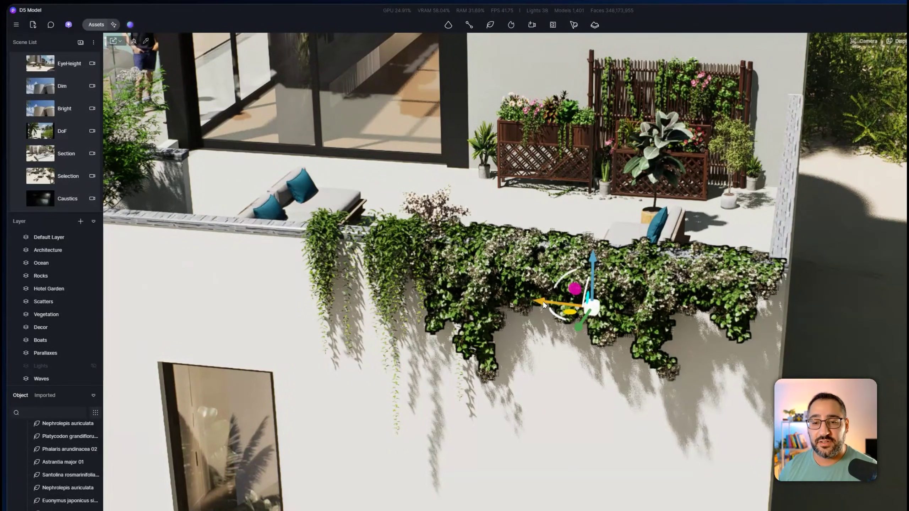
alt+drag(472, 300, 132, 272)
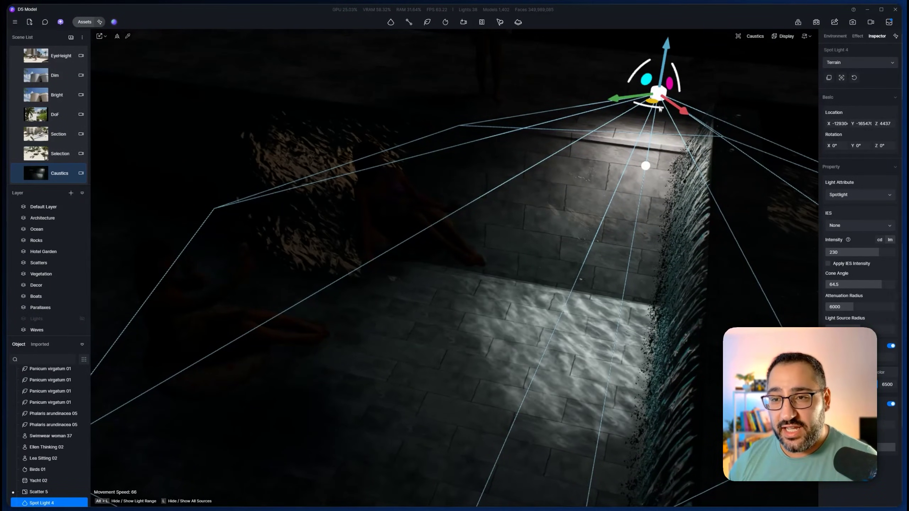
Toggle caustics on the pool's water material to compare the effect, and select the spotlight above the water
click(546, 272)
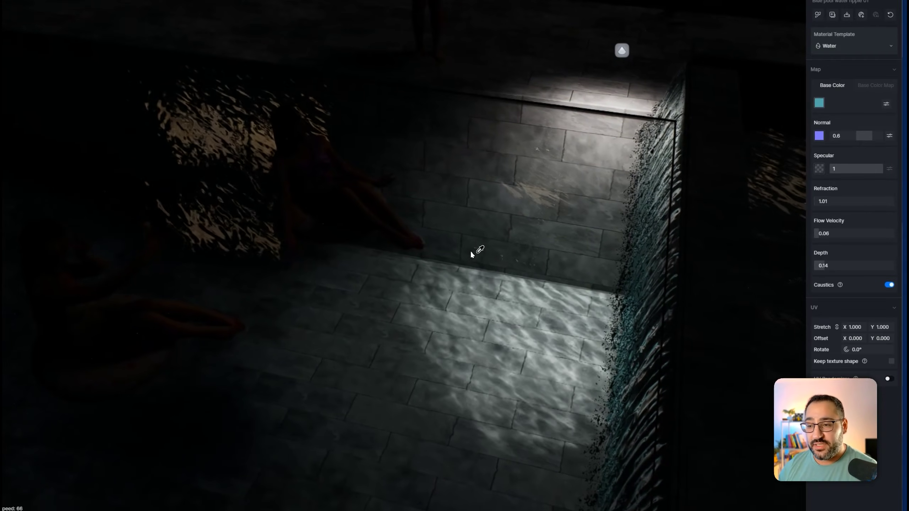
click(889, 268)
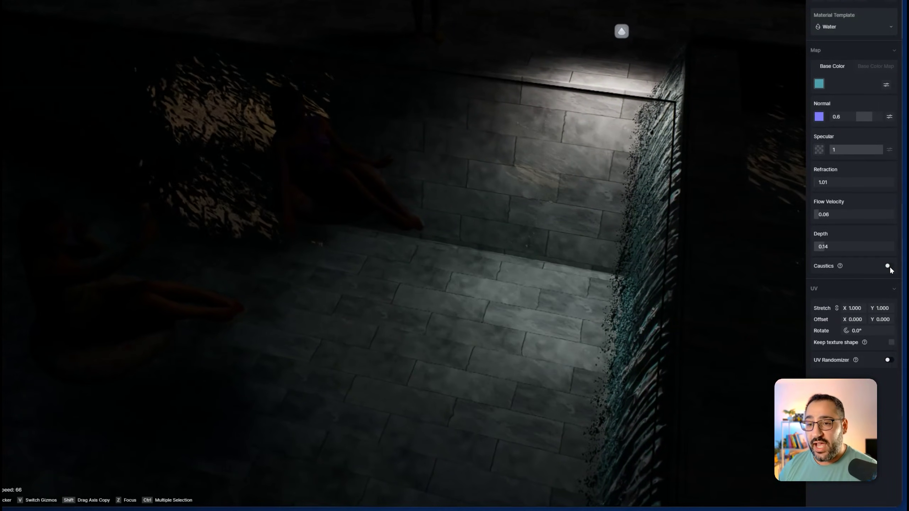
key(Escape)
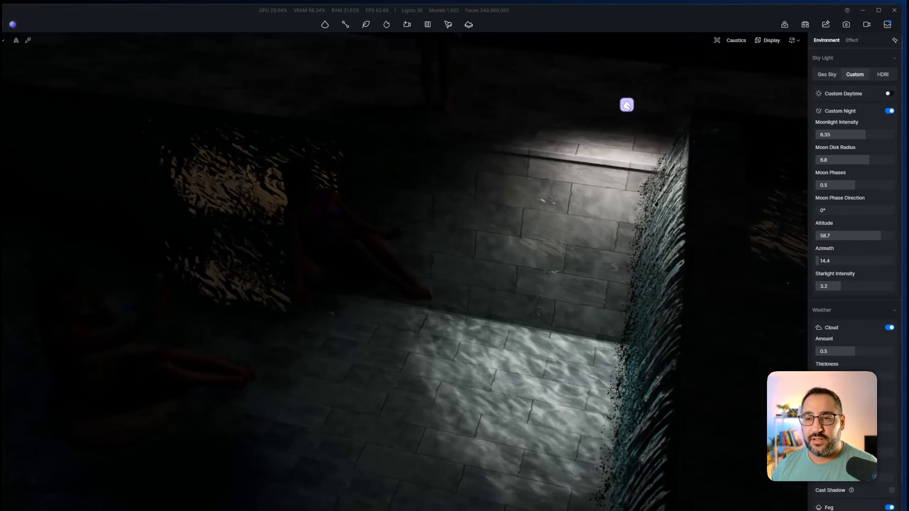
click(658, 93)
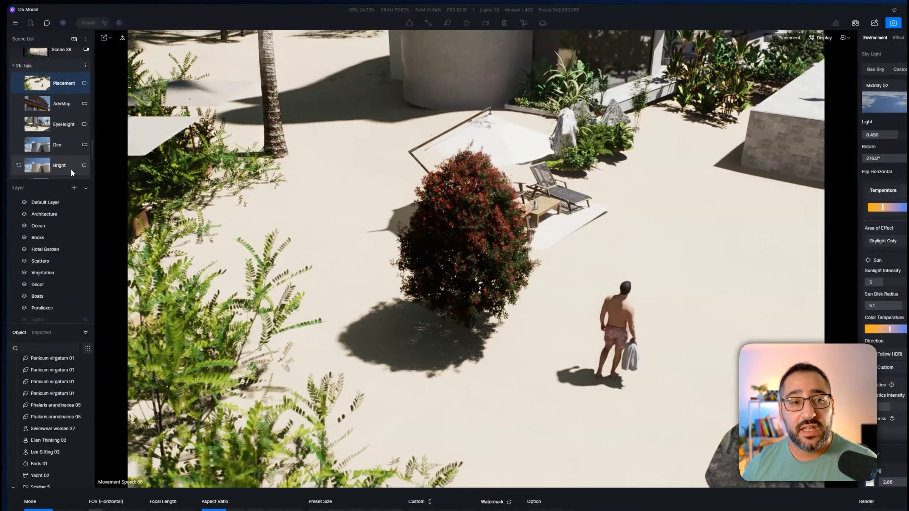
Add the scenes Placement through Bright to the render queue and select all queued images
shift+click(67, 159)
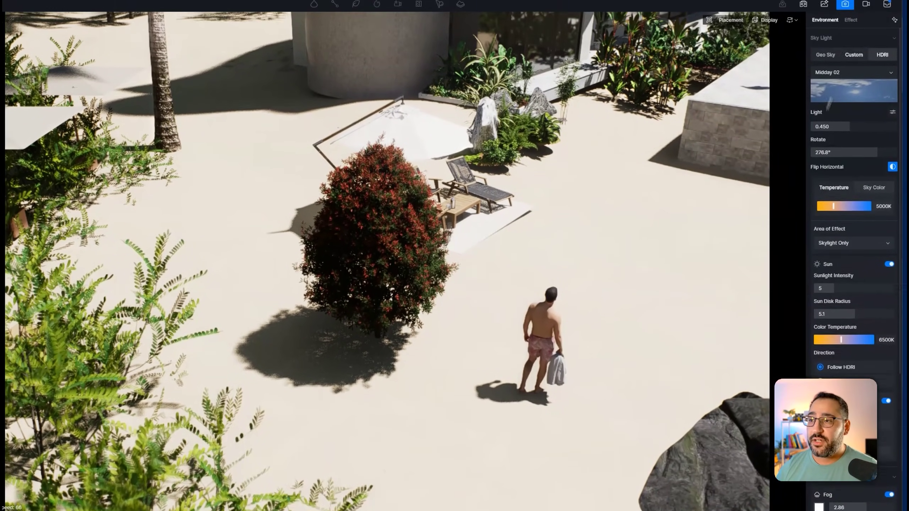
click(887, 4)
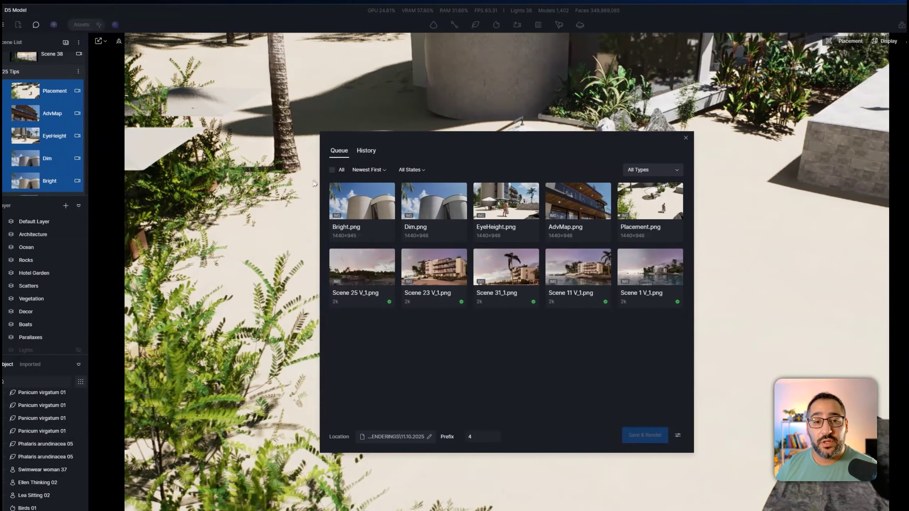
click(213, 170)
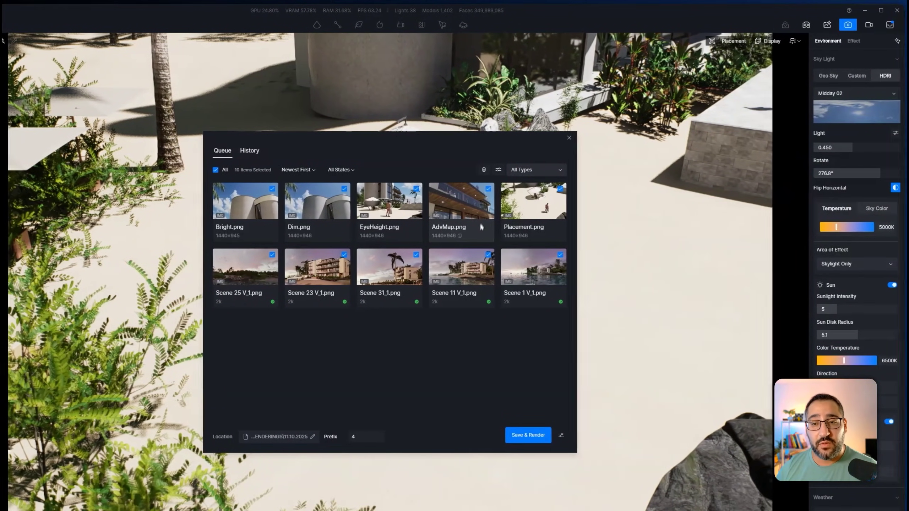
Batch-set all selected queue images to 2K resolution and open the additional render options
click(498, 169)
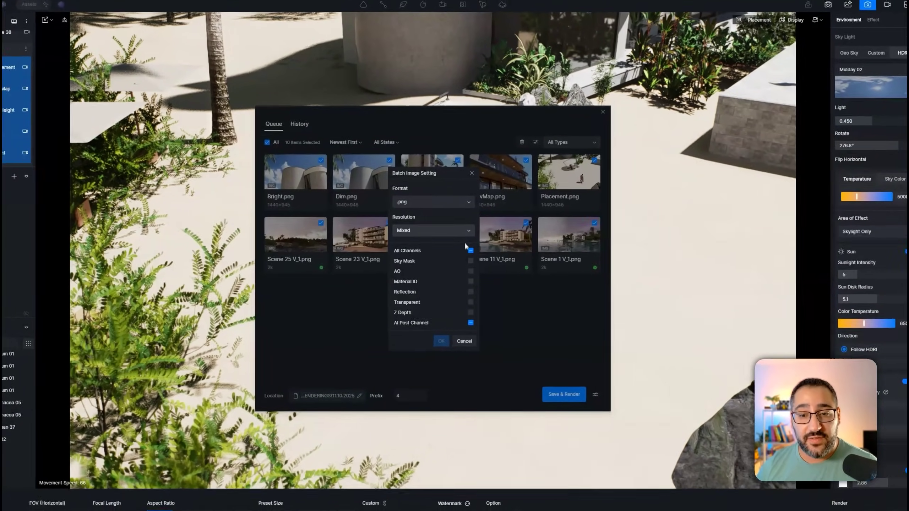
click(481, 229)
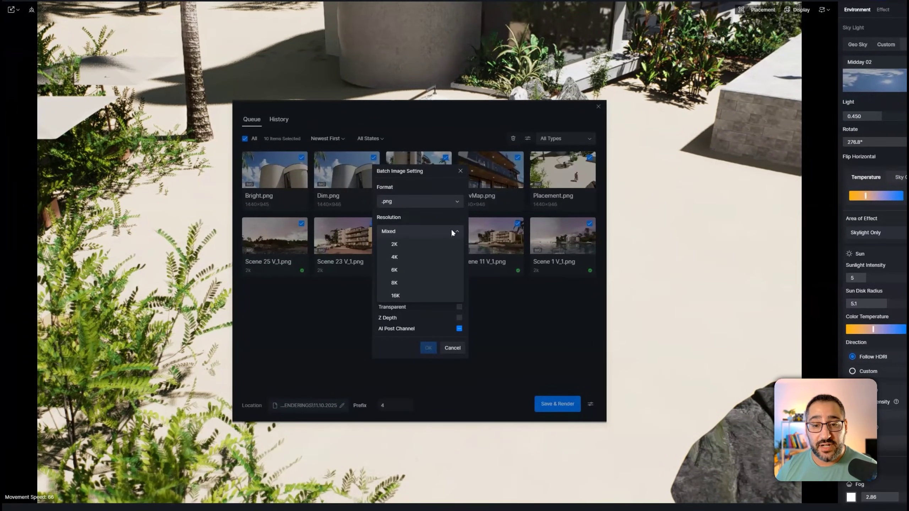
click(426, 245)
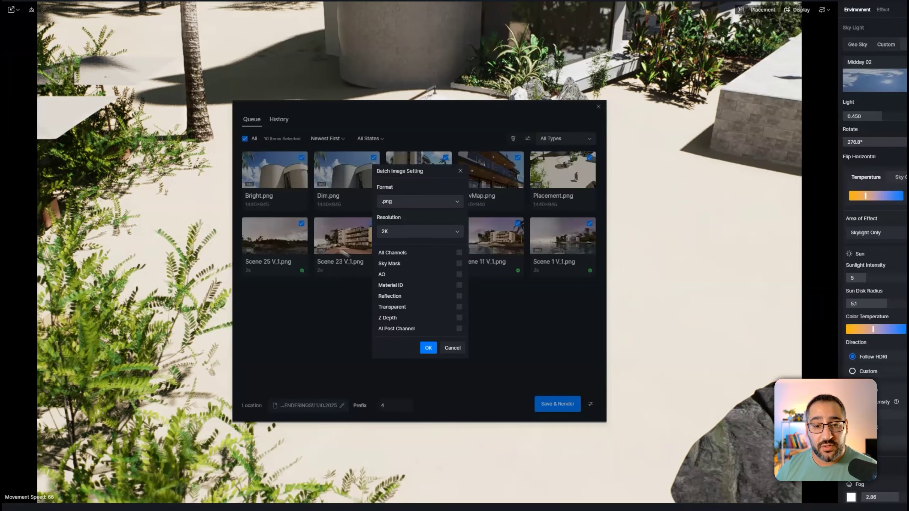
click(427, 352)
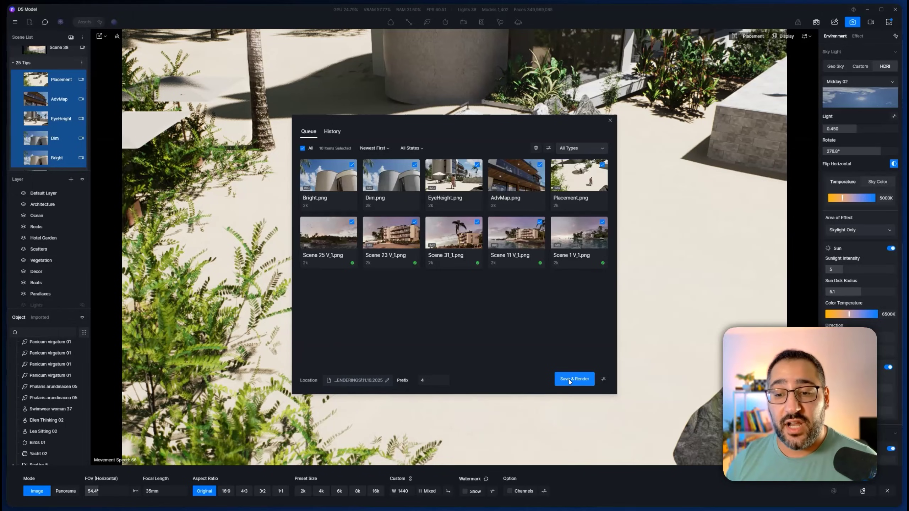
click(603, 379)
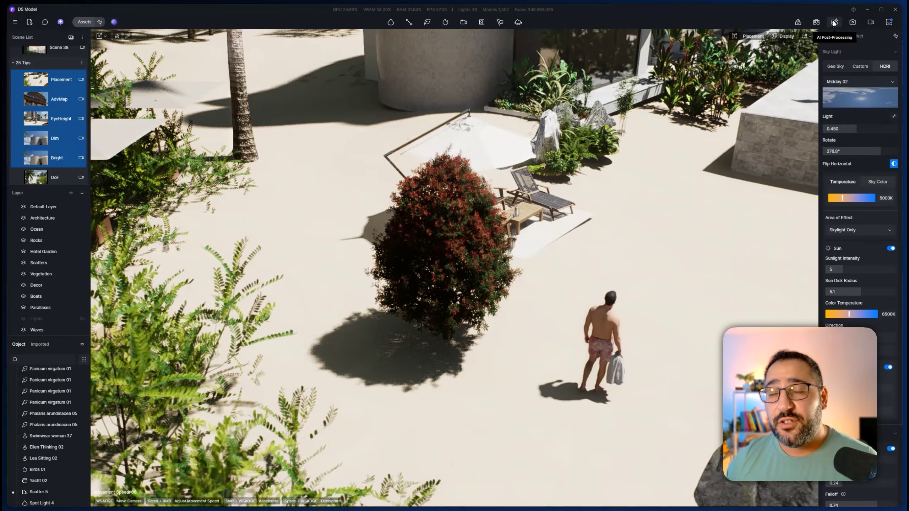
Open the AI Post-Processing task list for editing and mark the whole alley task
click(834, 22)
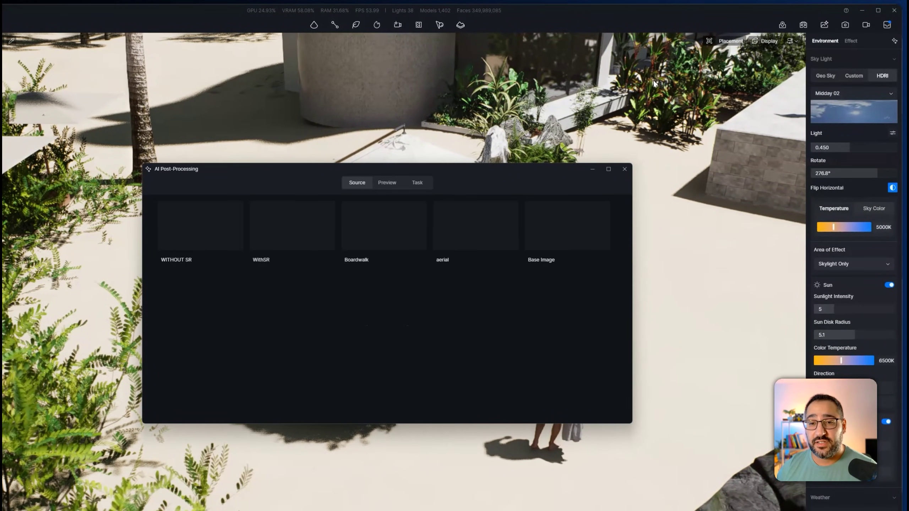
click(417, 182)
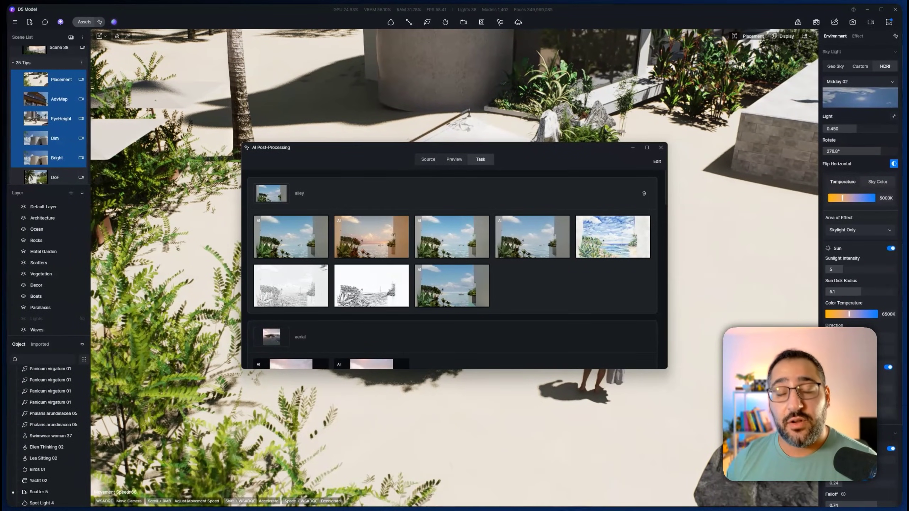
click(656, 161)
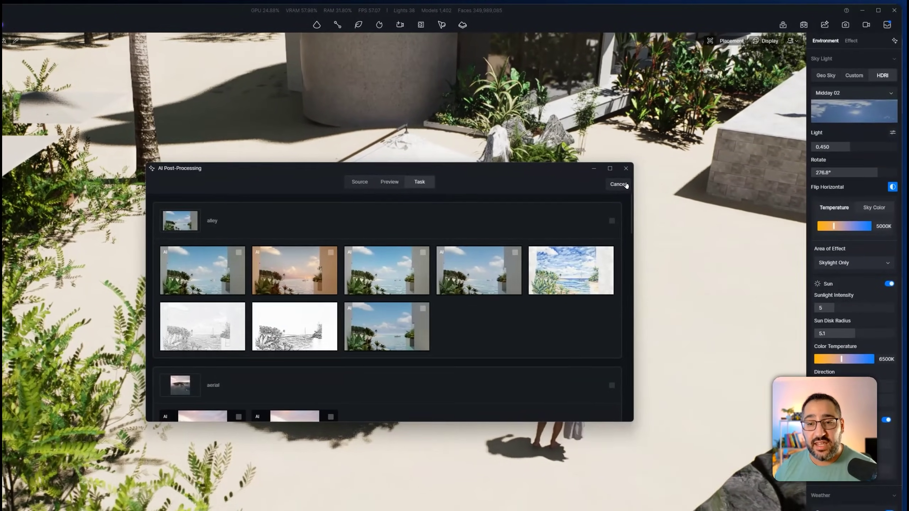
click(610, 223)
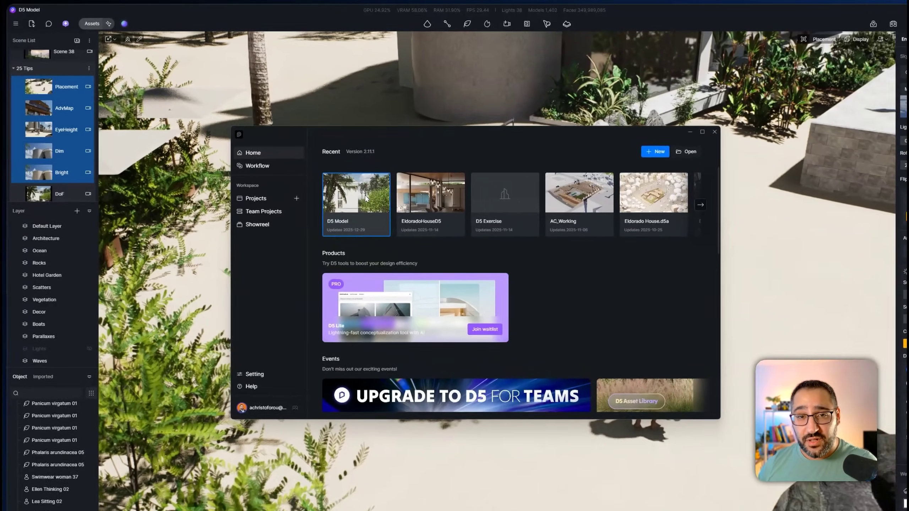
Request the history versions of the recent D5 Model project and answer the unsaved-changes prompt
right_click(334, 182)
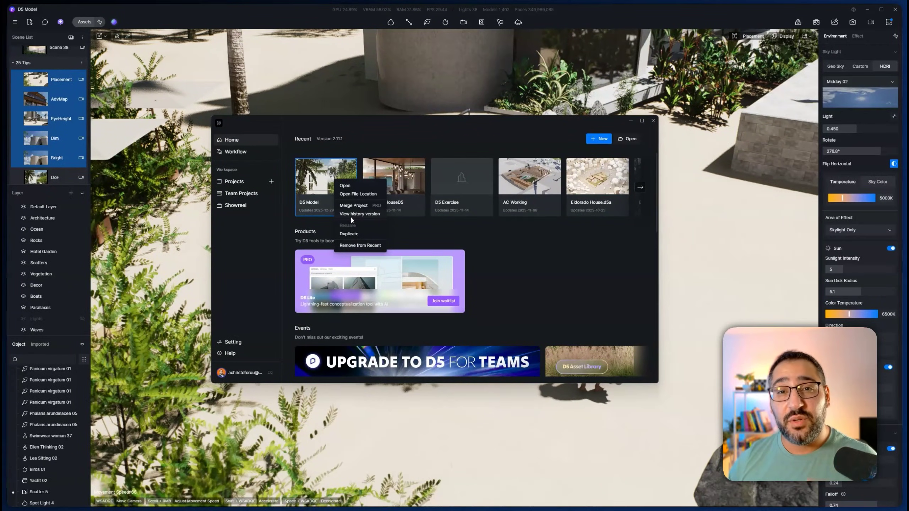
click(353, 215)
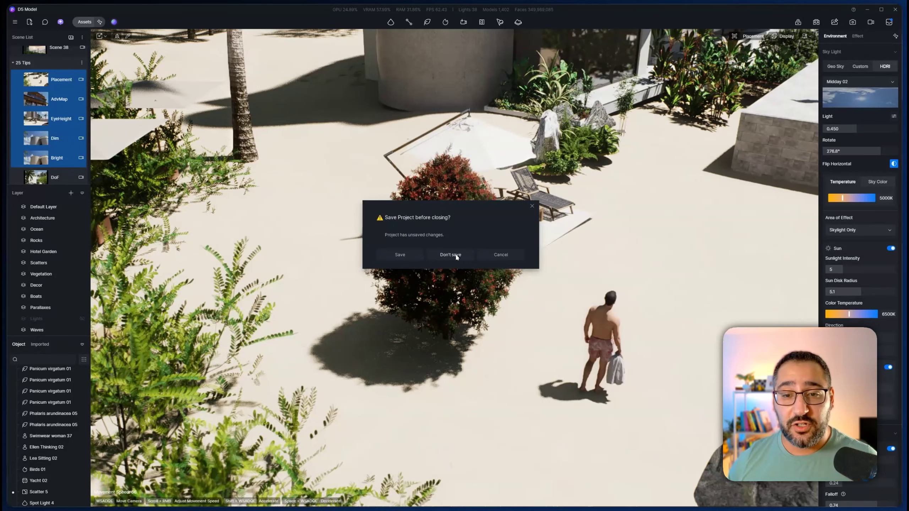
click(422, 255)
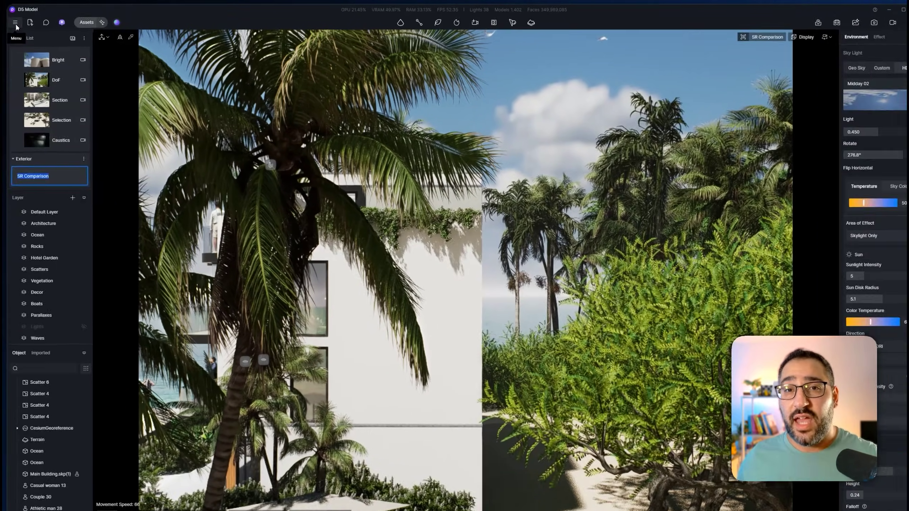
Open the preferences at the widget settings containing D5 SR Image Rendering beta
click(15, 24)
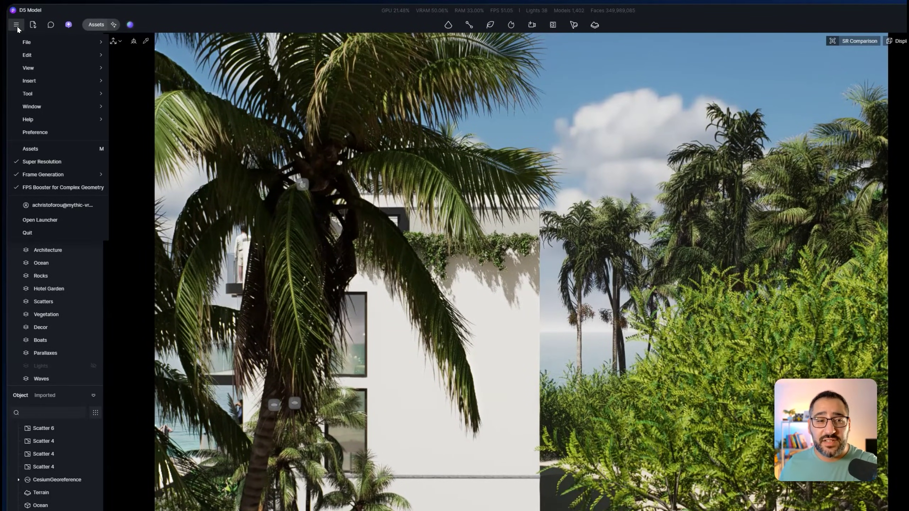
click(50, 132)
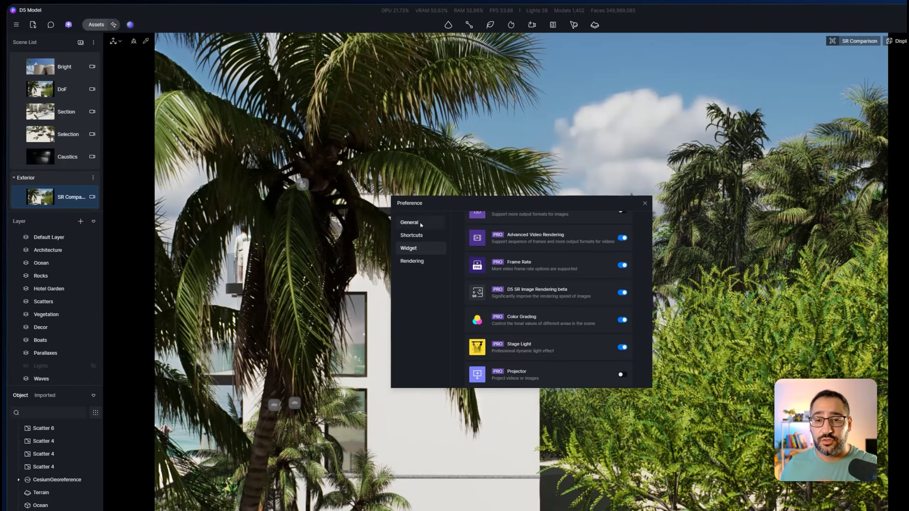